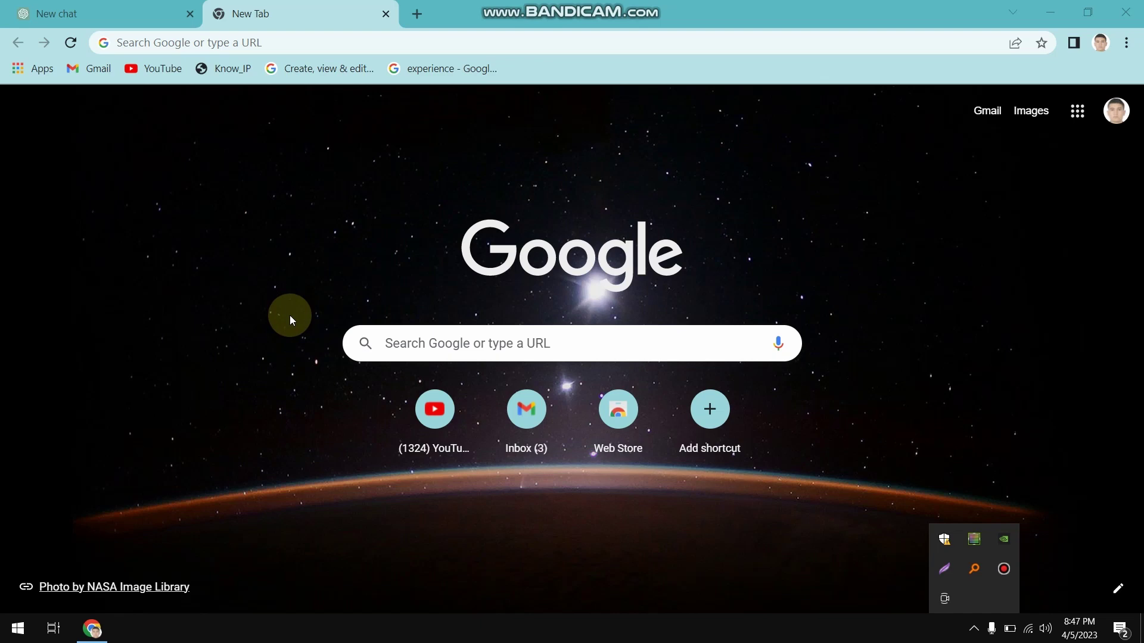
Search 'math' in the new tab and open the mathpix.com homepage from the sponsored result
click(239, 43)
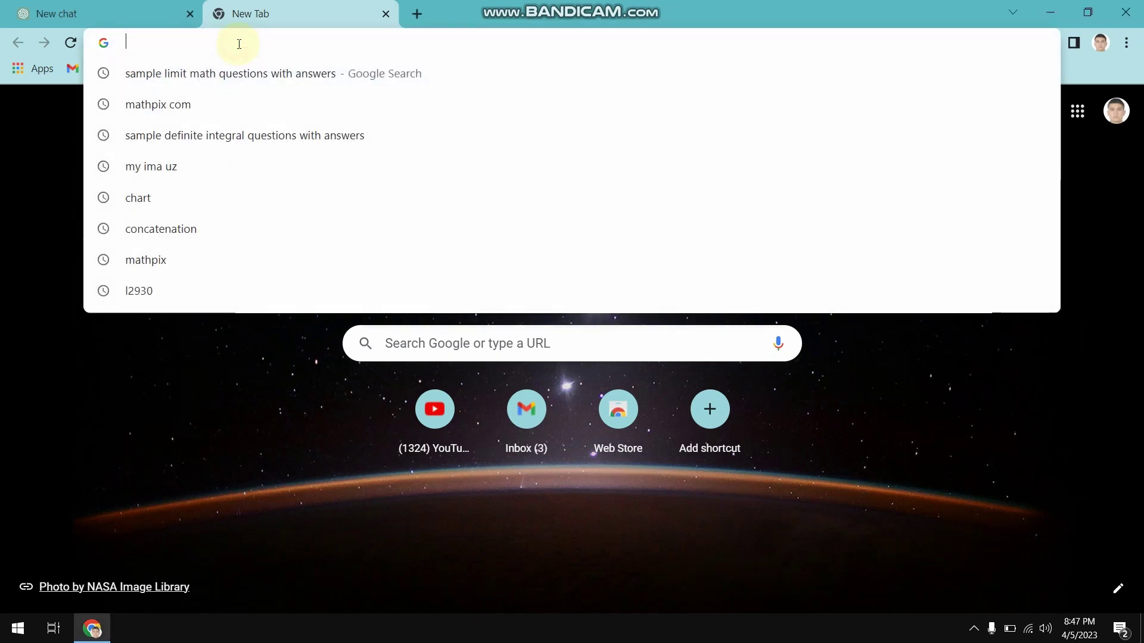
text(math)
key(Return)
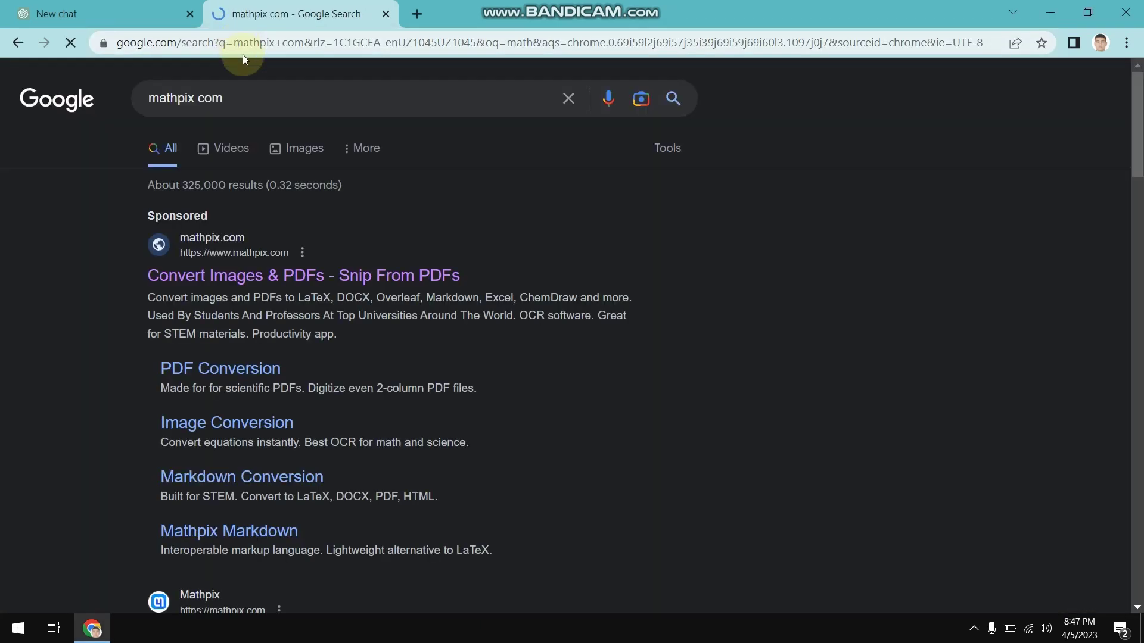
click(237, 280)
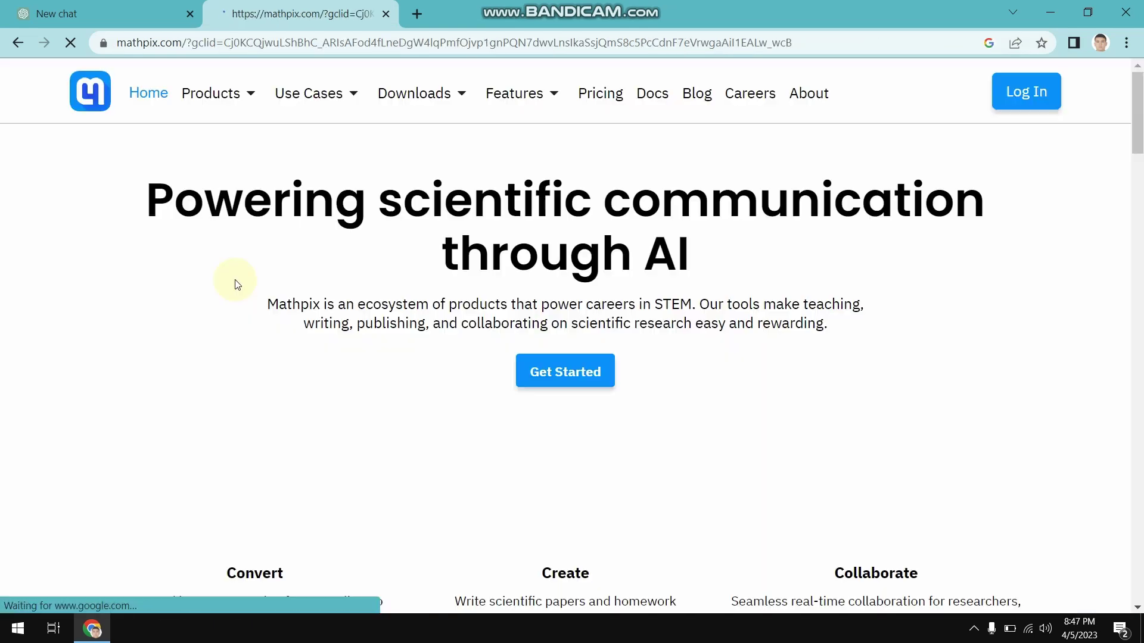
Scroll down to the Snipping Tool section, then minimize everything to show the desktop
scroll(451, 360, down, 9)
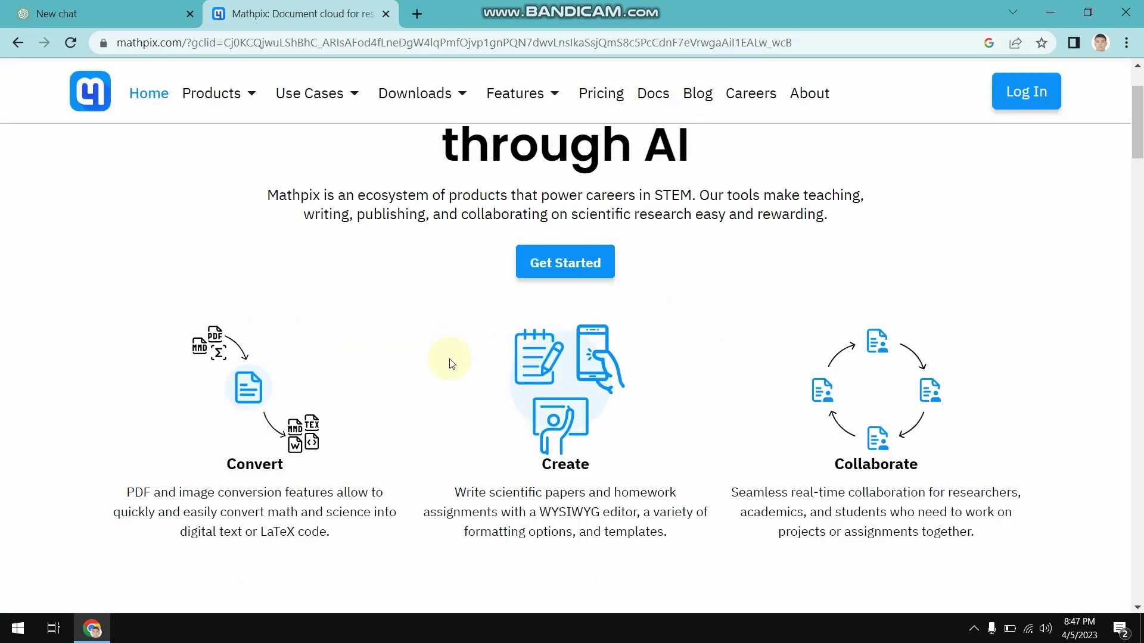
scroll(451, 360, down, 4)
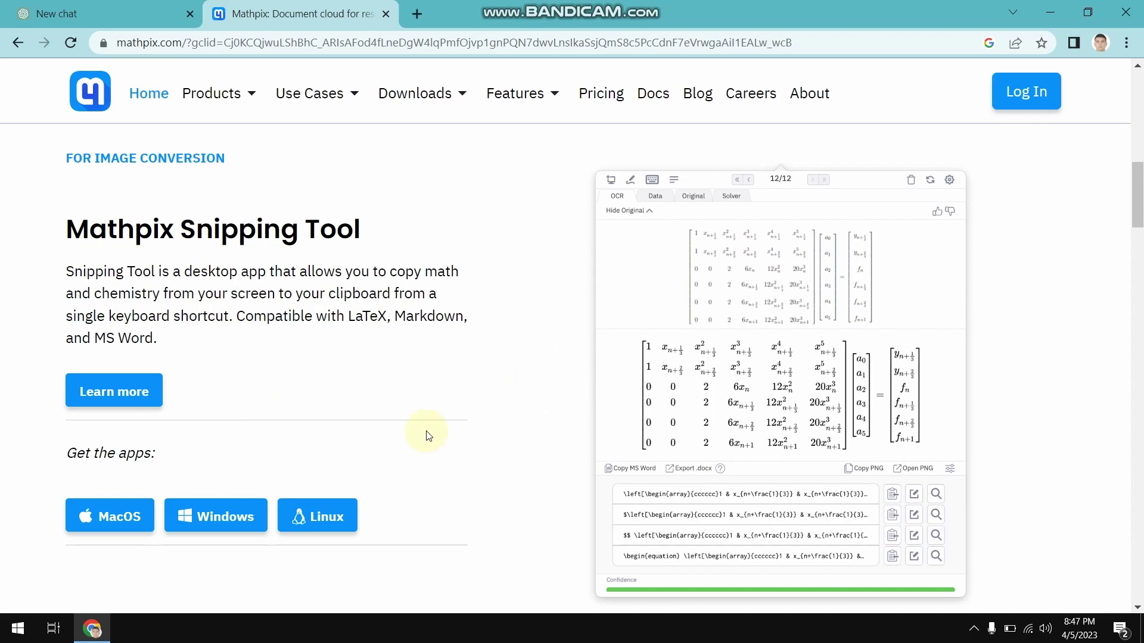
key(super+d)
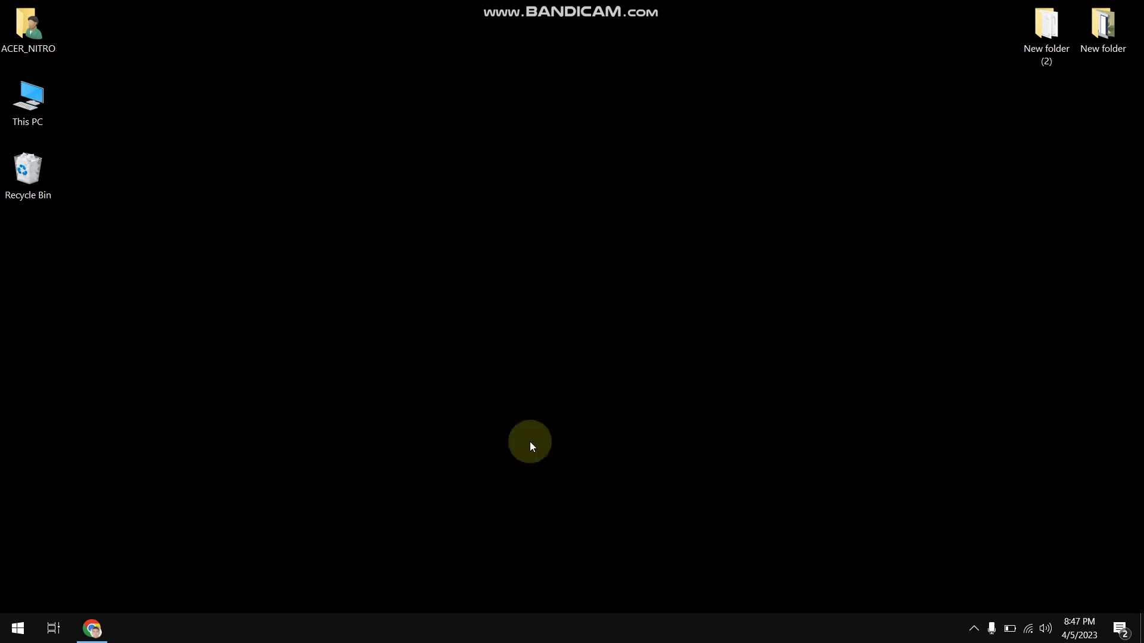
Launch Mathpix Snipping Tool from the Start menu and dismiss its started notification
key(super)
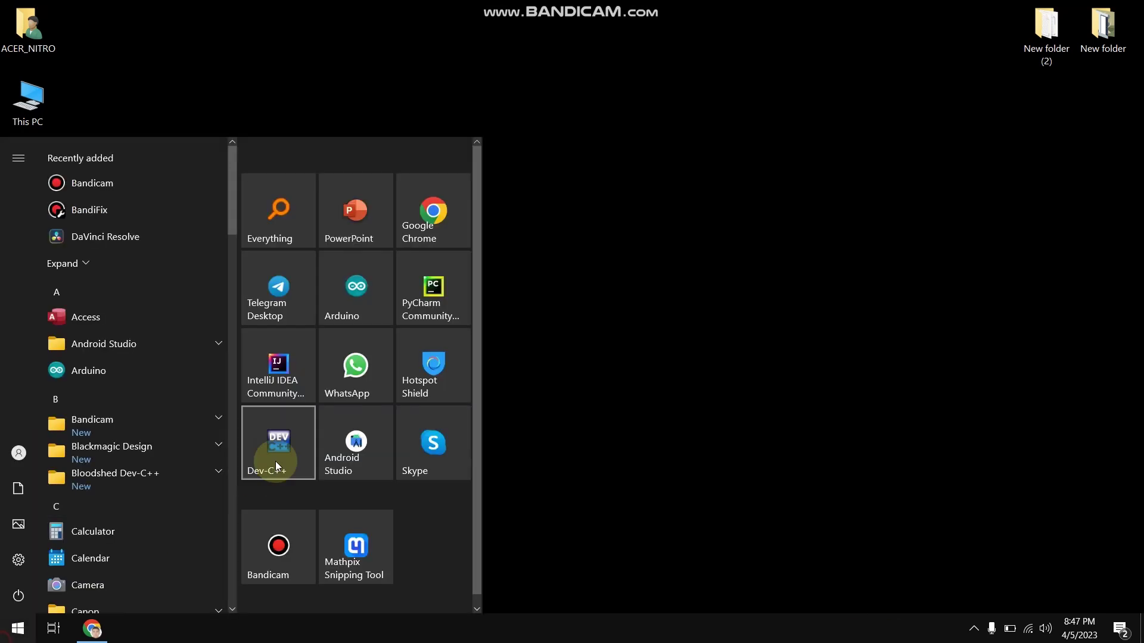
click(364, 559)
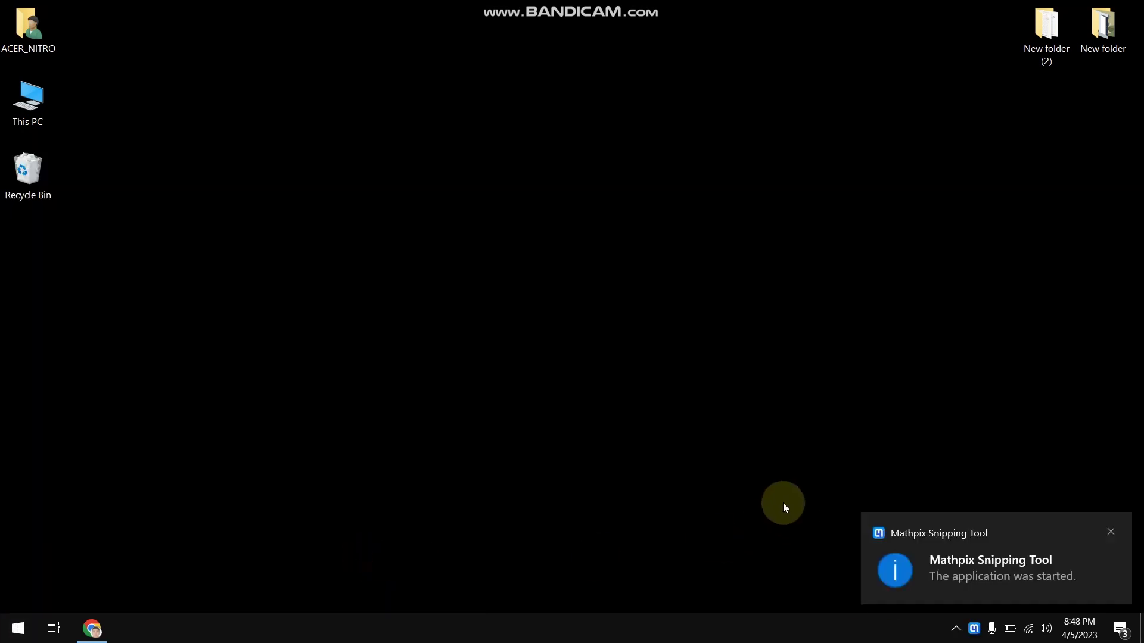
click(1111, 532)
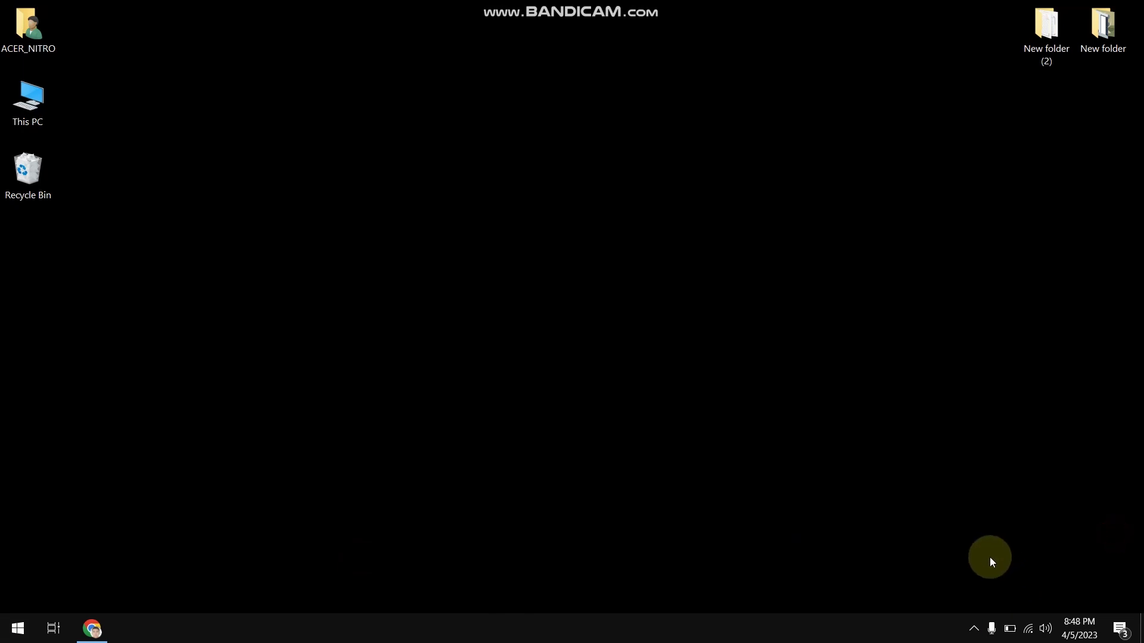
Open the empty Snip List window from the tray, move it aside, and bring back the browser
click(974, 628)
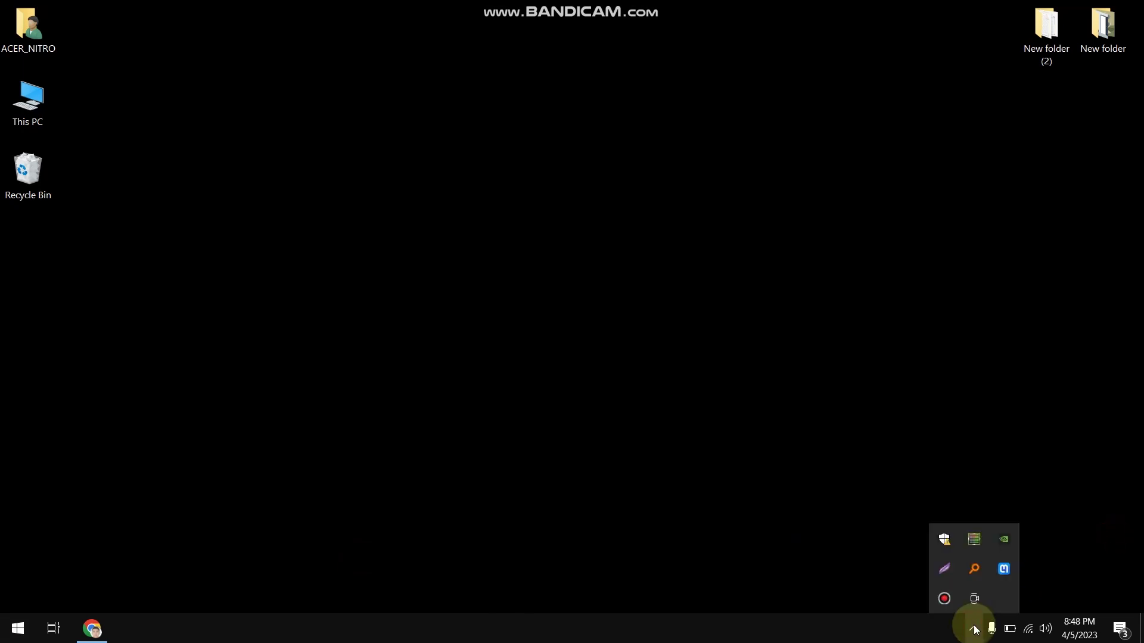
click(1012, 575)
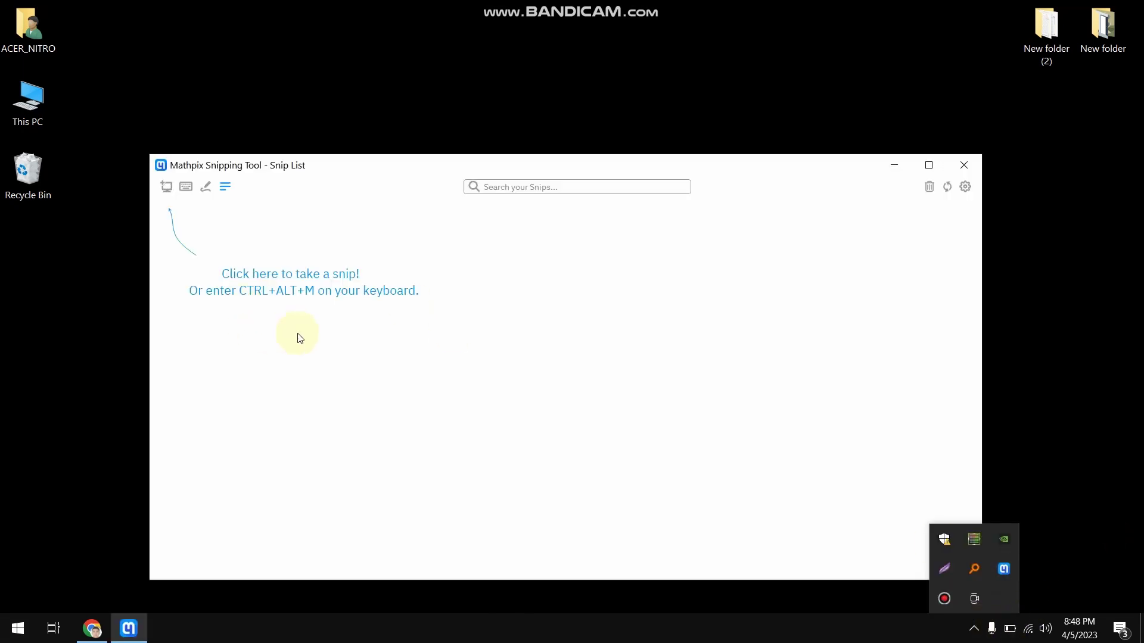
drag(540, 162, 565, 142)
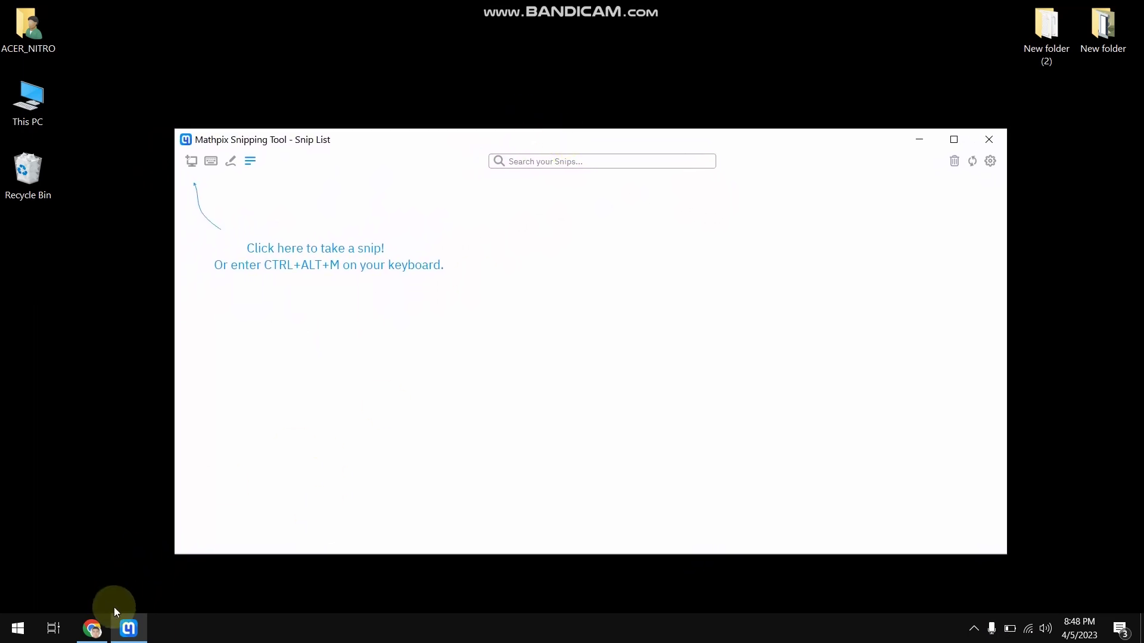
mouse_move(102, 635)
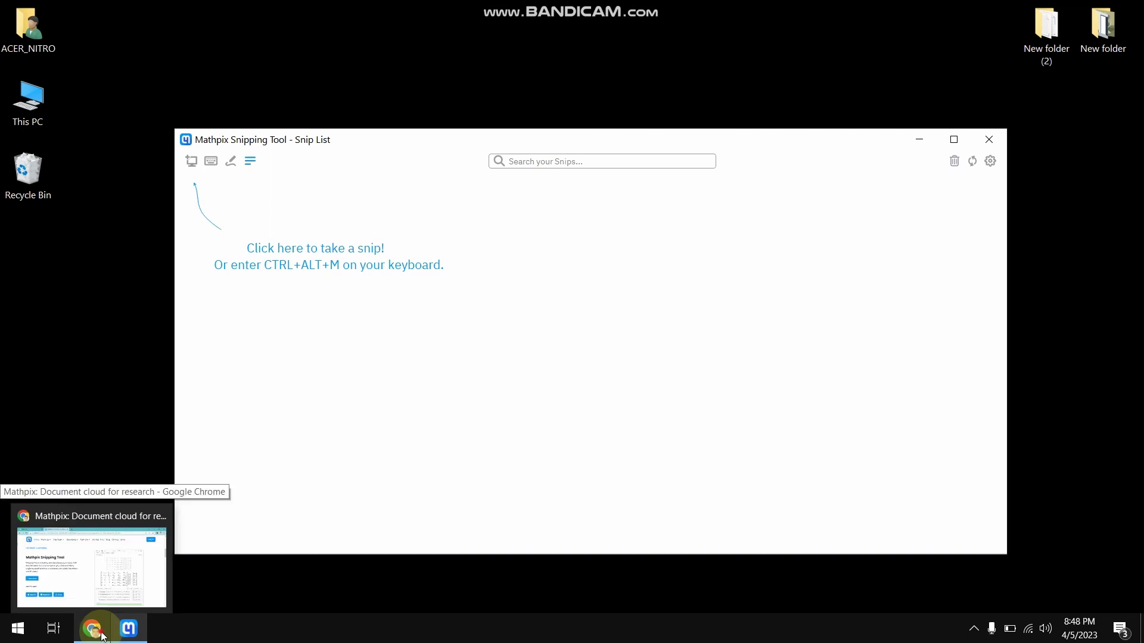
click(89, 566)
In a new tab, search for 'sample limit math questions with answers'
scroll(357, 208, up, 10)
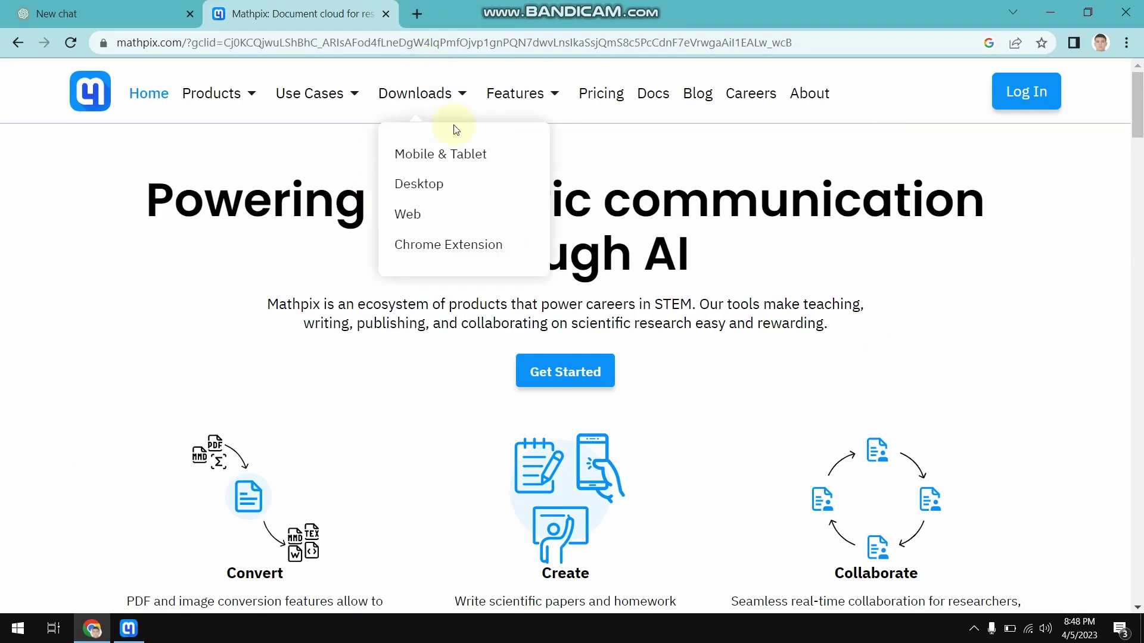
key(ctrl+t)
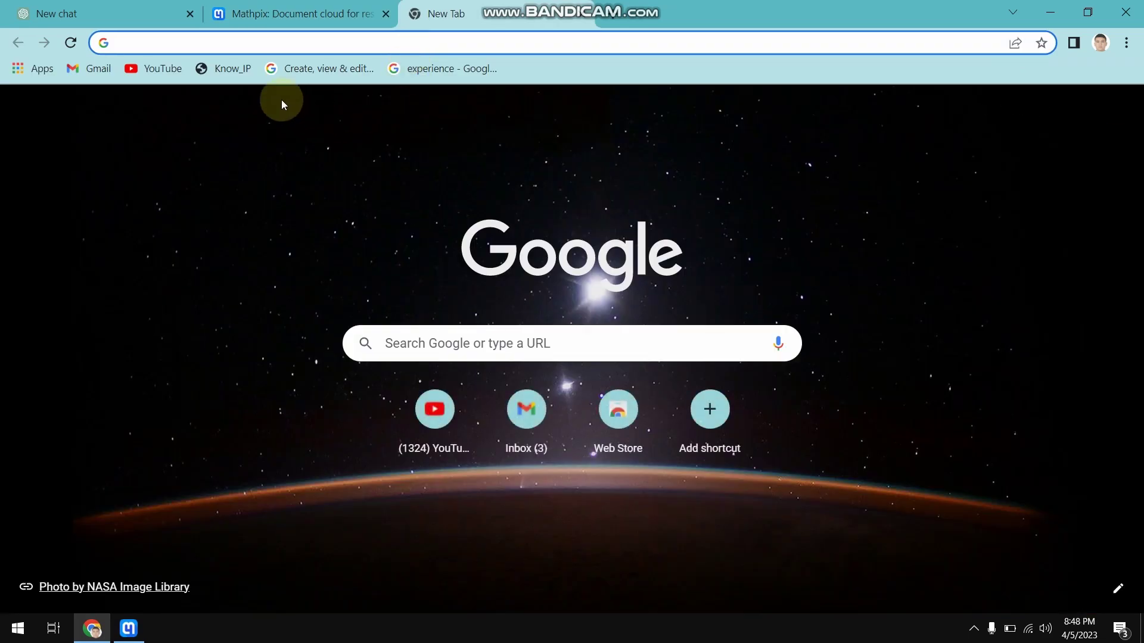
text(m)
key(BackSpace)
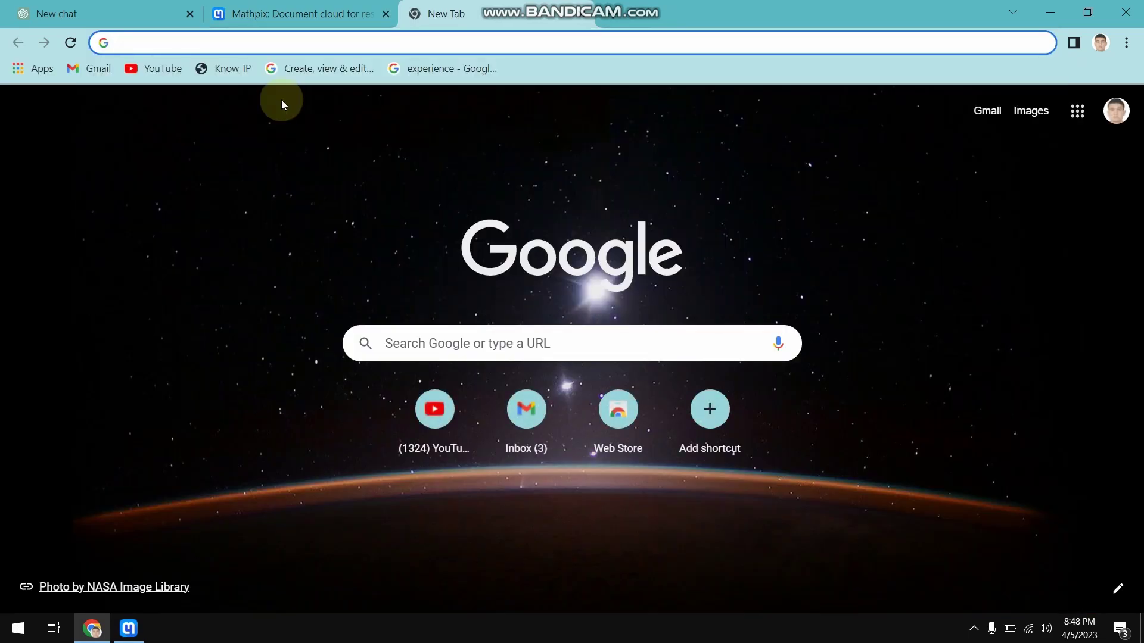
text(sam)
key(Return)
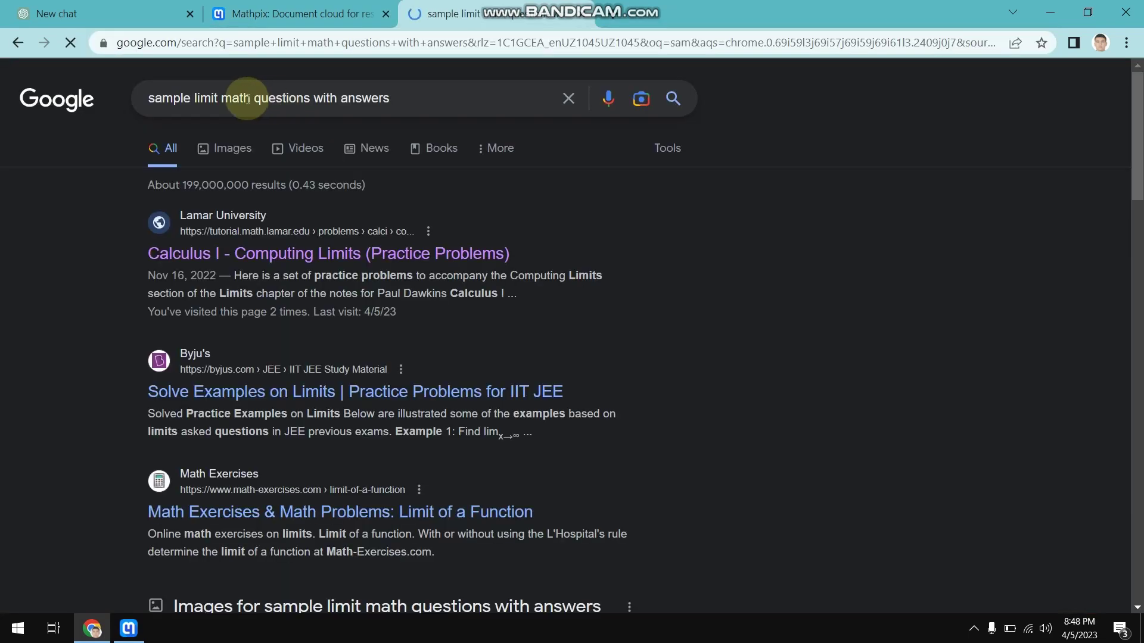
Open the Calculus I Computing Limits practice problems page and look over problems 1–6
click(238, 257)
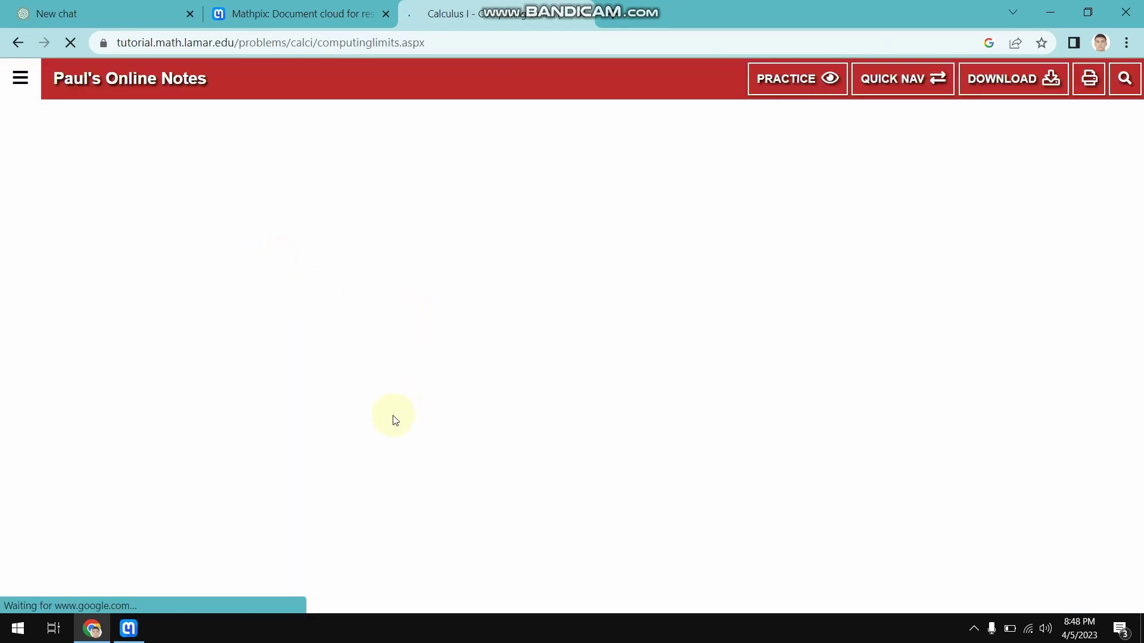
scroll(388, 367, down, 8)
scroll(429, 362, up, 8)
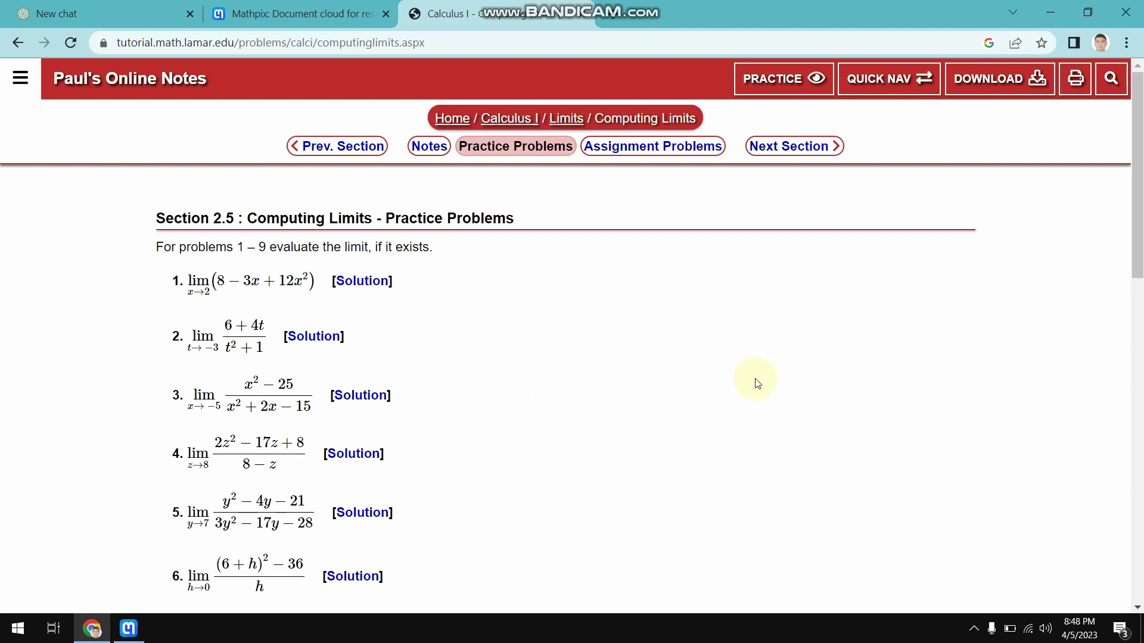
click(973, 627)
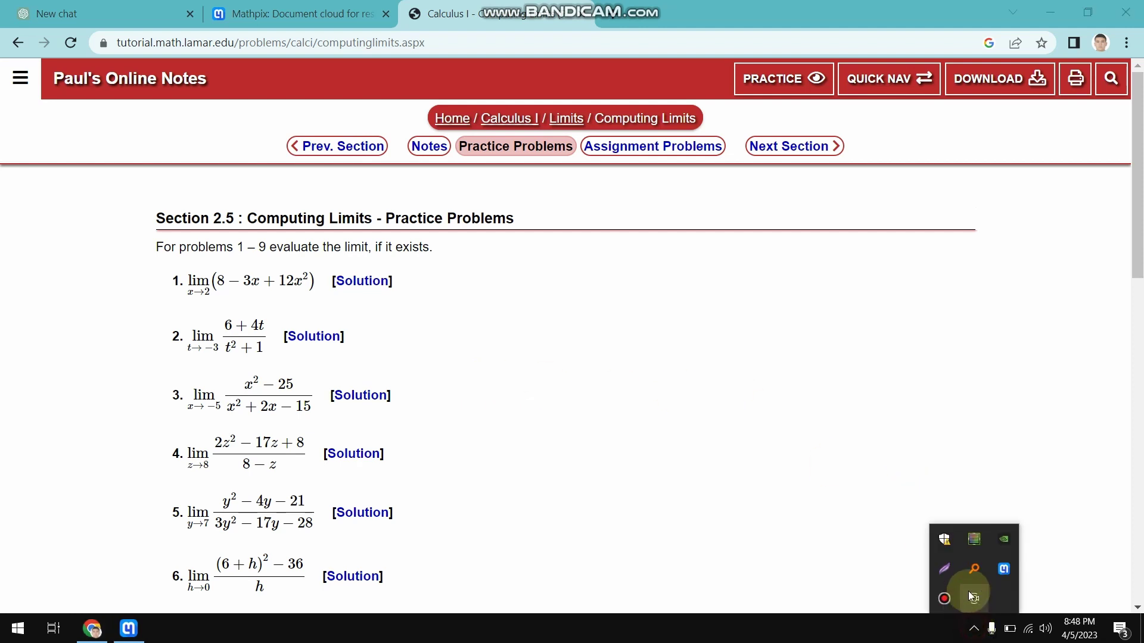
Snip practice problem 1's limit expression with Mathpix and move the Snip View window aside
click(1004, 572)
click(190, 162)
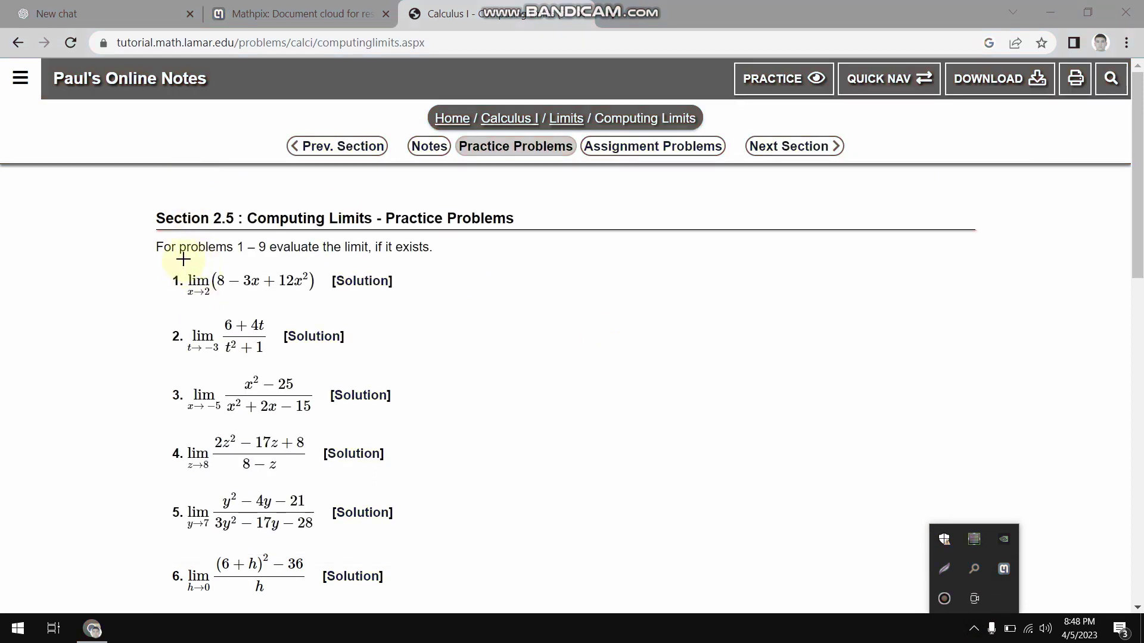
drag(183, 260, 322, 308)
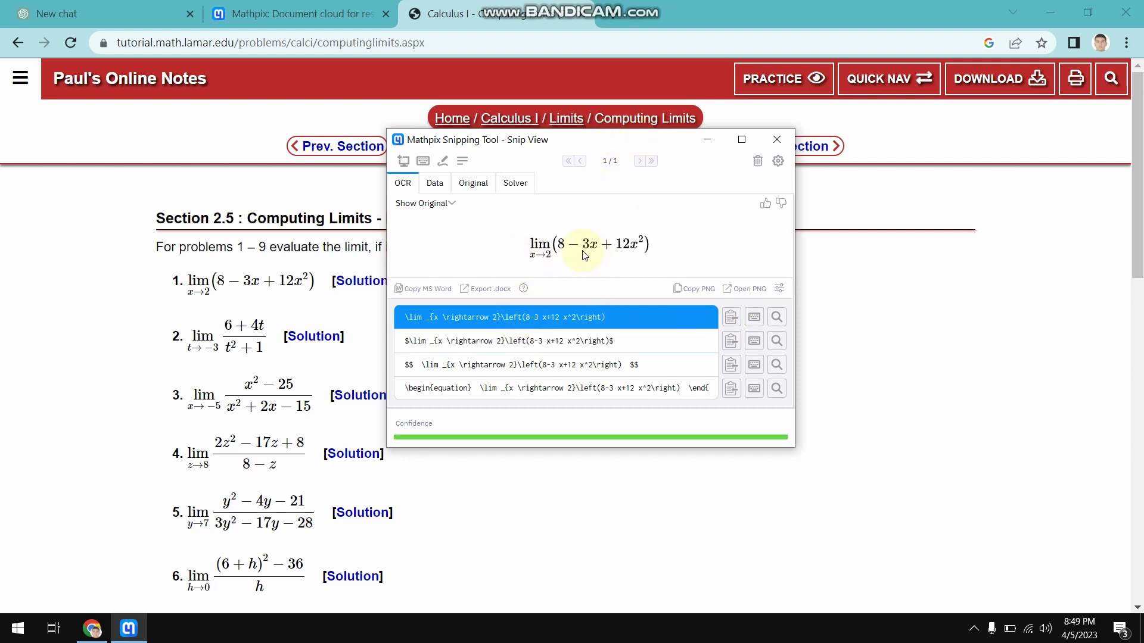
drag(613, 140, 667, 167)
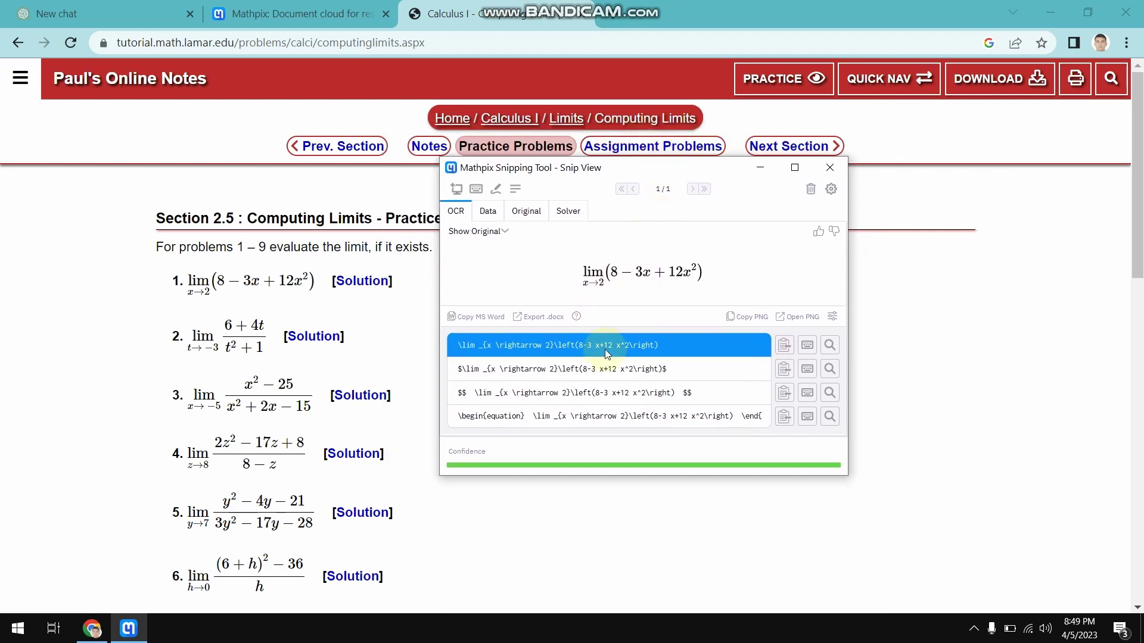
Copy the first LaTeX version of the limit and bring up a reloaded ChatGPT new chat
click(784, 347)
click(784, 347)
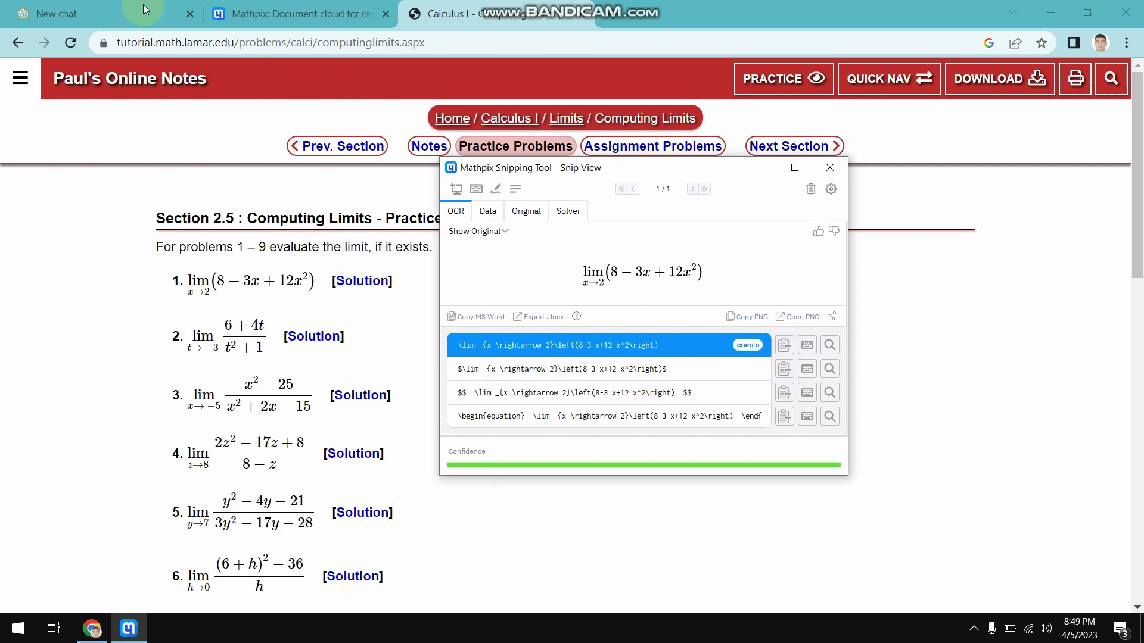
click(27, 12)
click(70, 42)
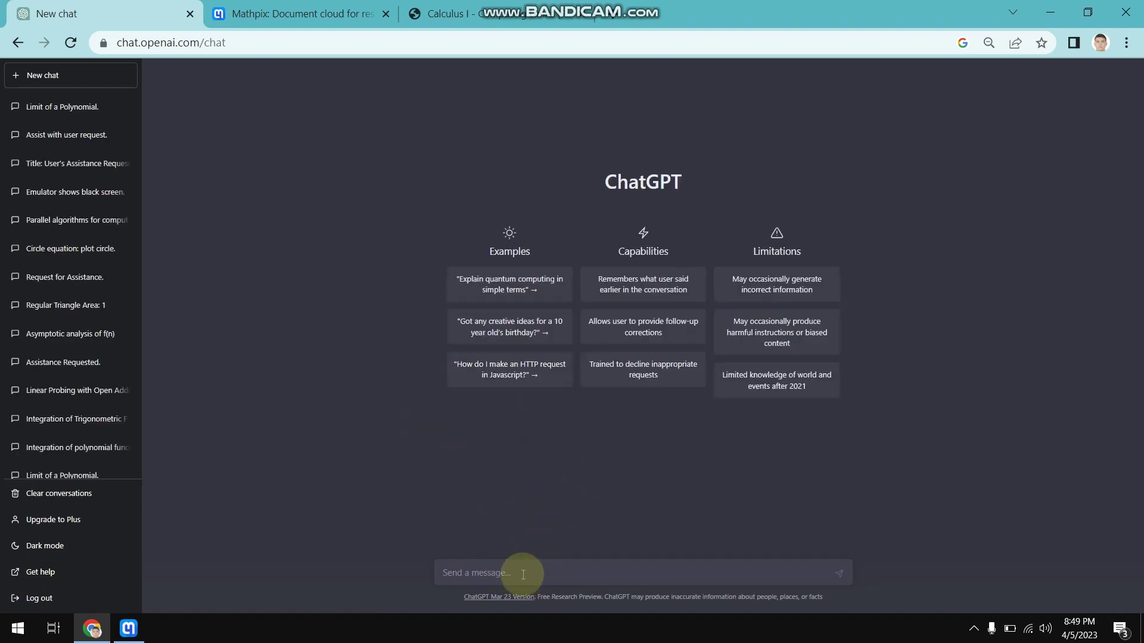
Paste problem 1's LaTeX limit into ChatGPT's message box unsent, then return to the Calculus I tab
key(ctrl+v)
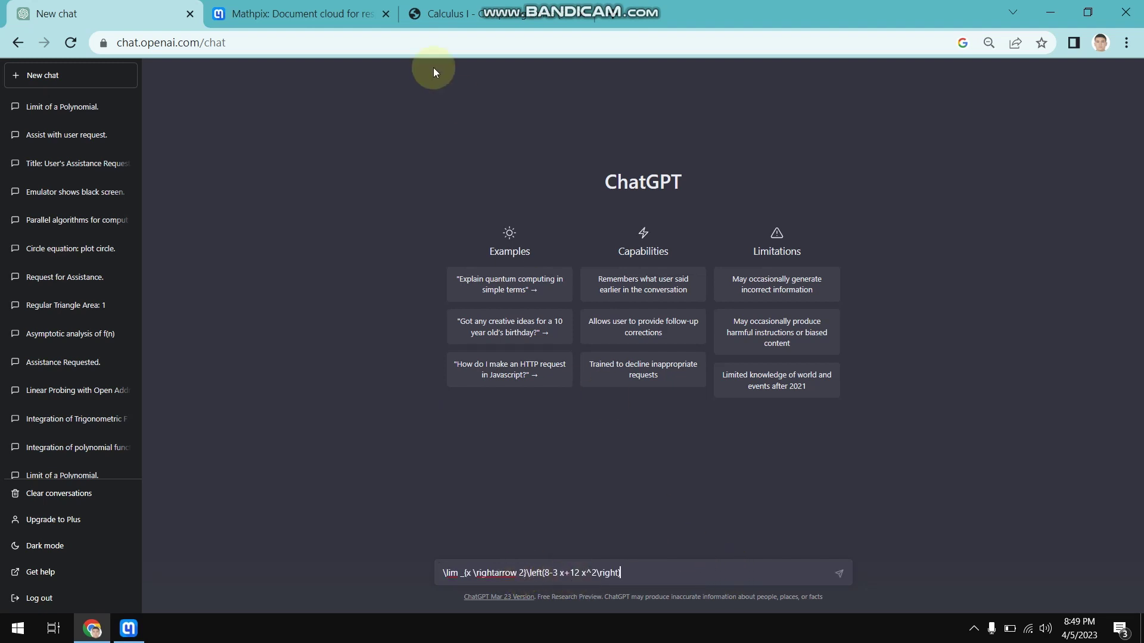
click(640, 574)
drag(621, 573, 436, 579)
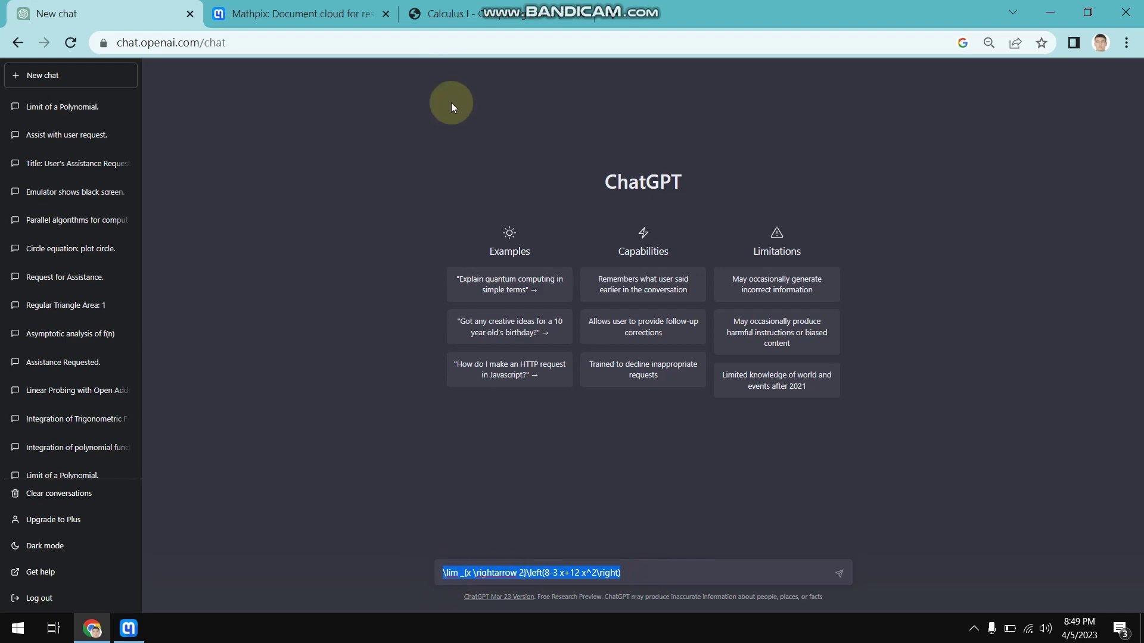
click(470, 14)
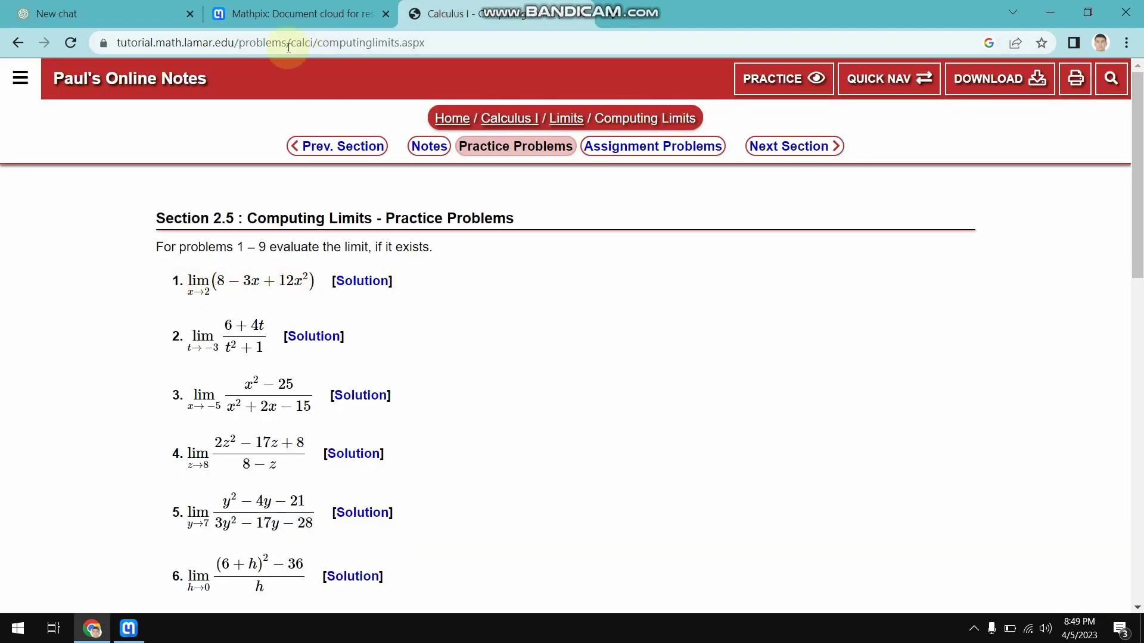
Send problem 1's LaTeX limit to ChatGPT, mark its answer 50, and return to the problems tab
click(95, 15)
click(838, 573)
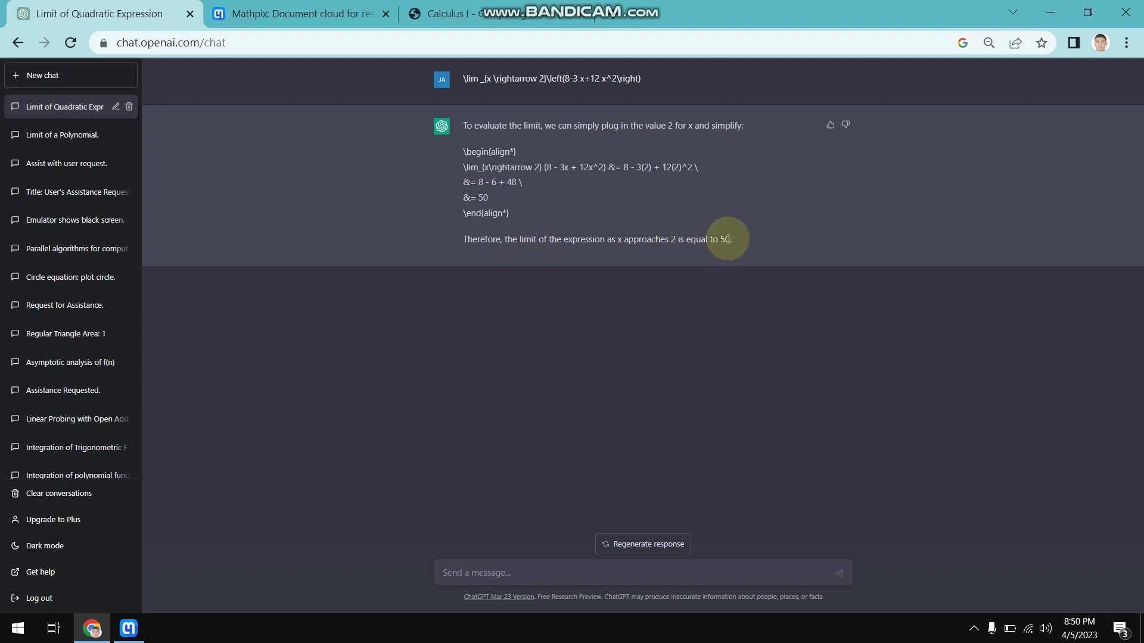
drag(735, 240, 706, 240)
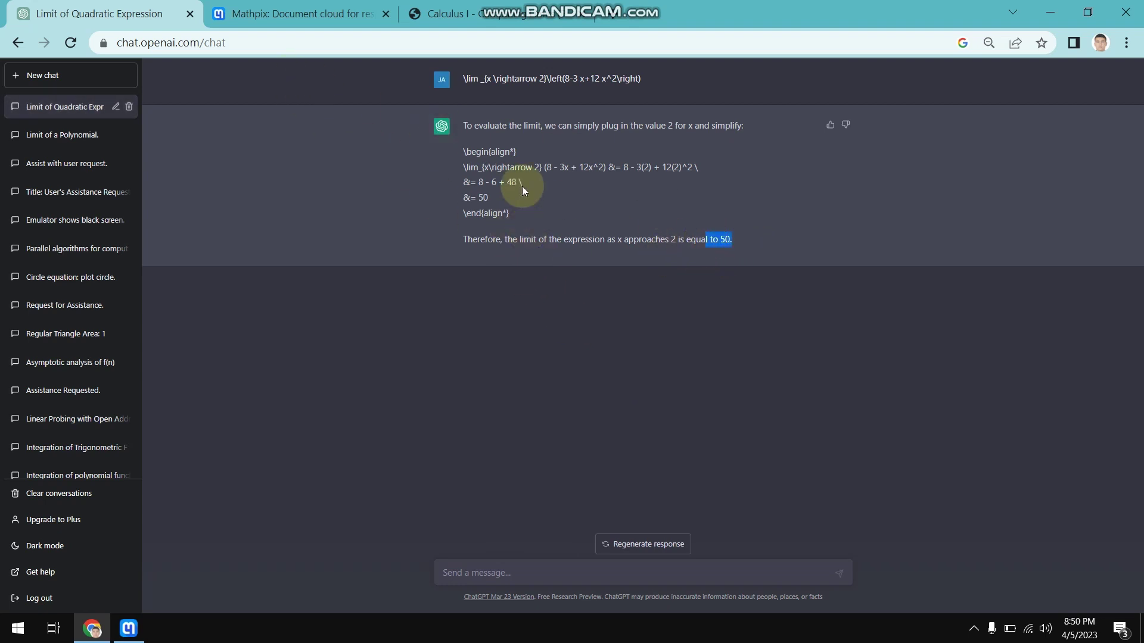
click(473, 13)
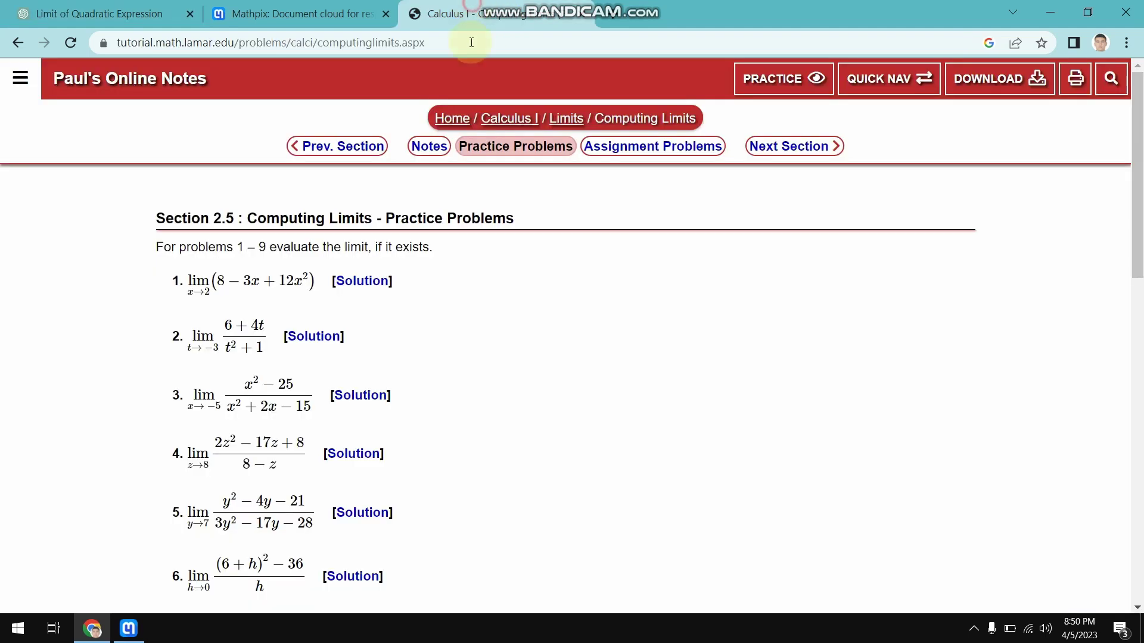
Show problem 1's worked solution and highlight its boxed answer 50
click(363, 280)
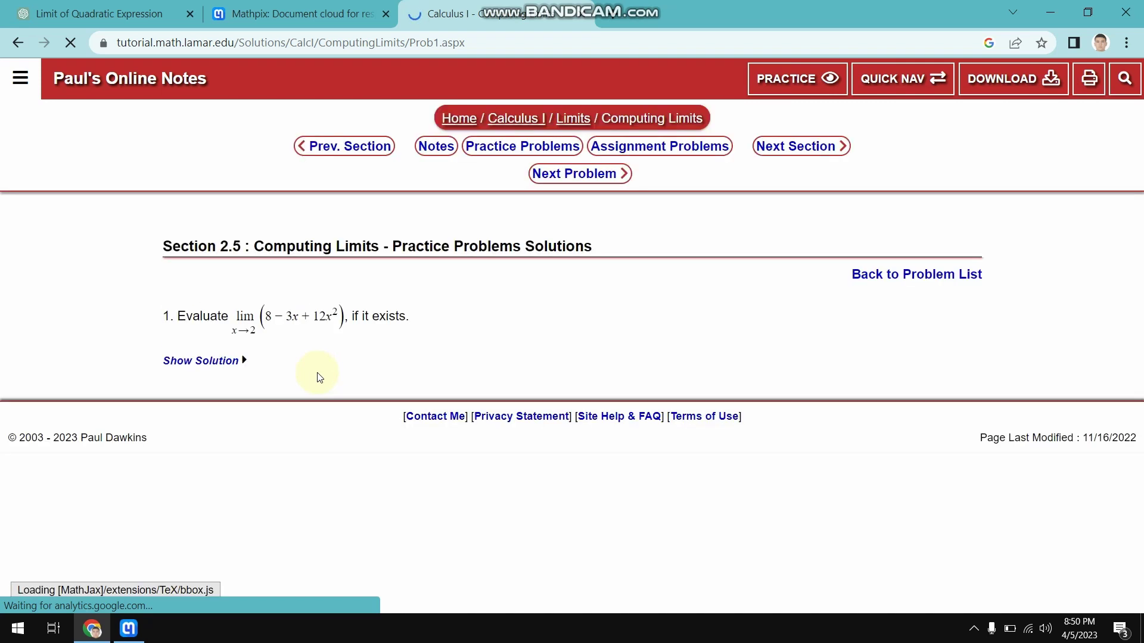
click(224, 356)
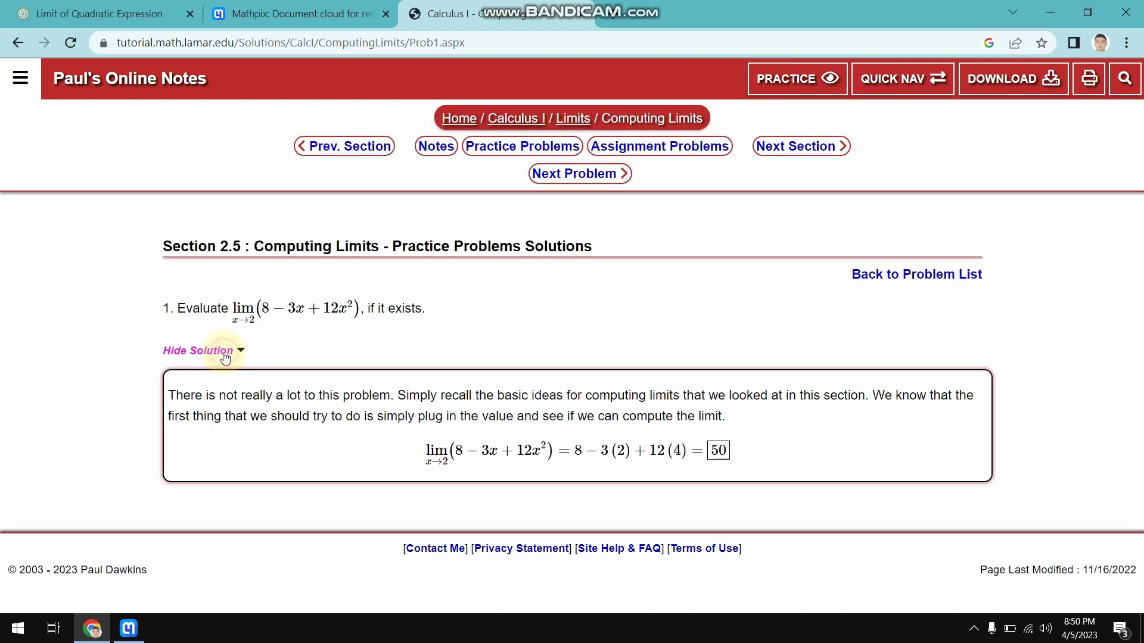
double_click(717, 450)
drag(728, 450, 720, 450)
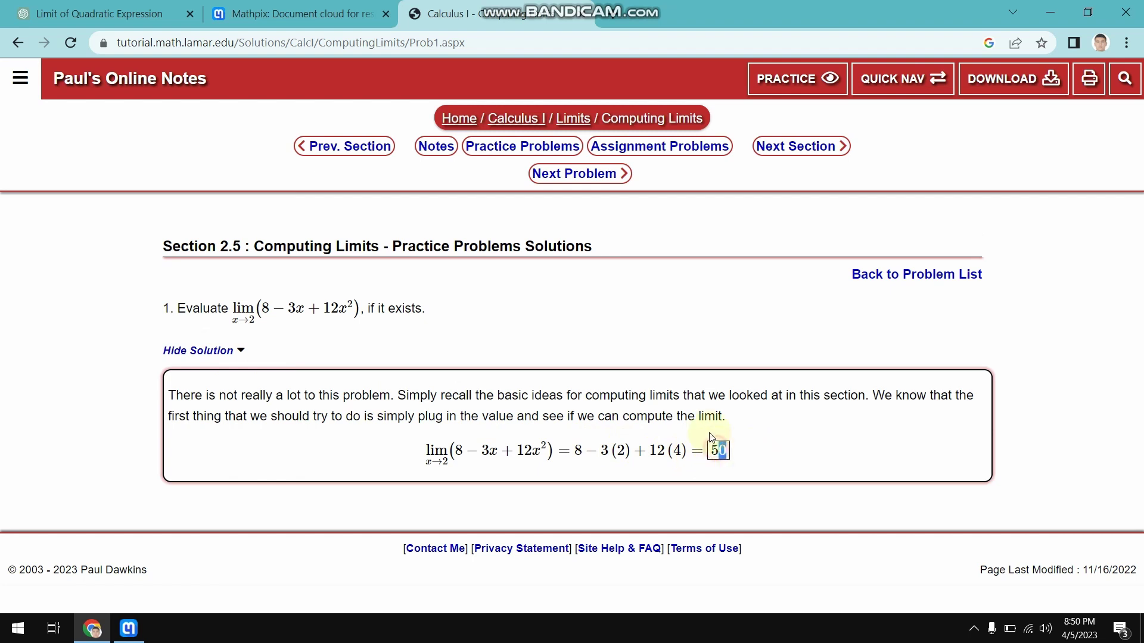
Compare it with ChatGPT's answer 50, then return to the practice problems list
click(1, 12)
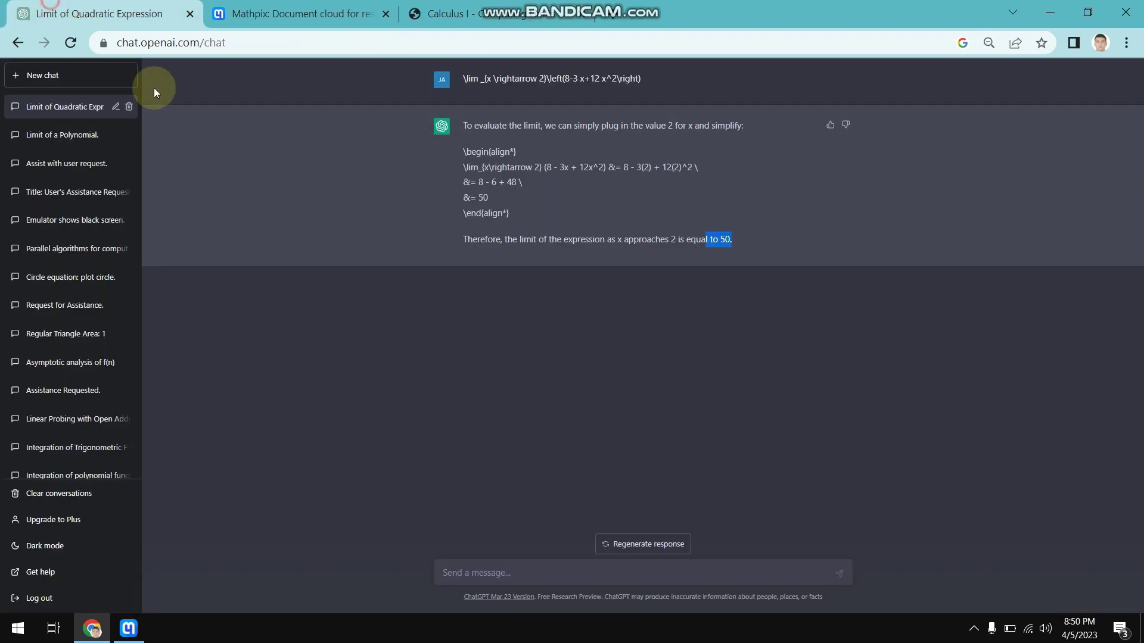
click(748, 242)
double_click(723, 238)
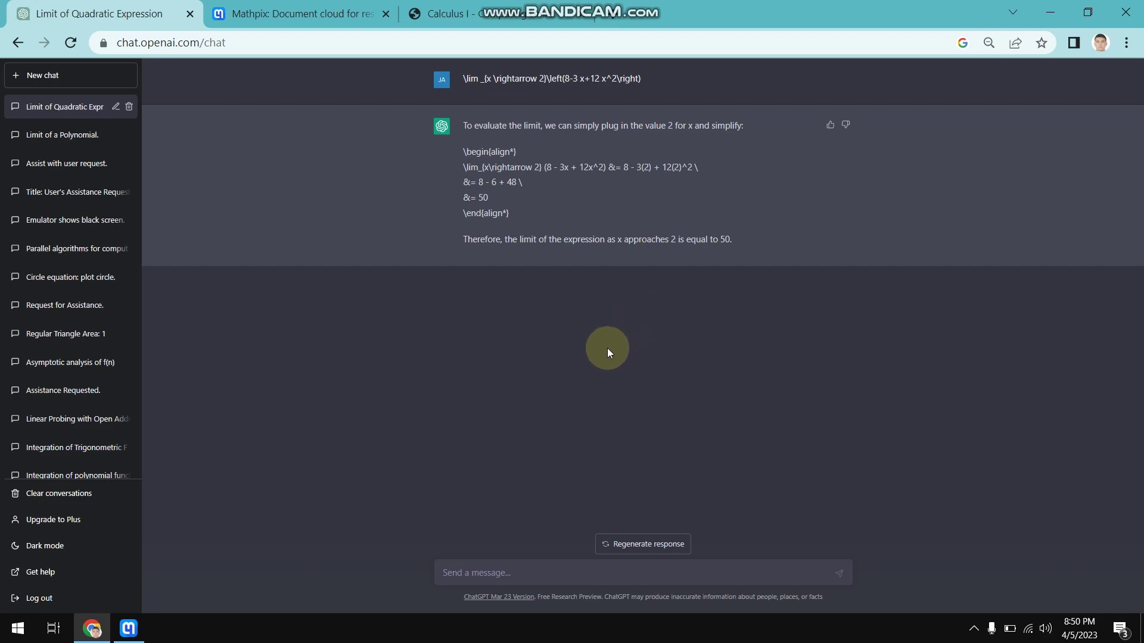
click(443, 6)
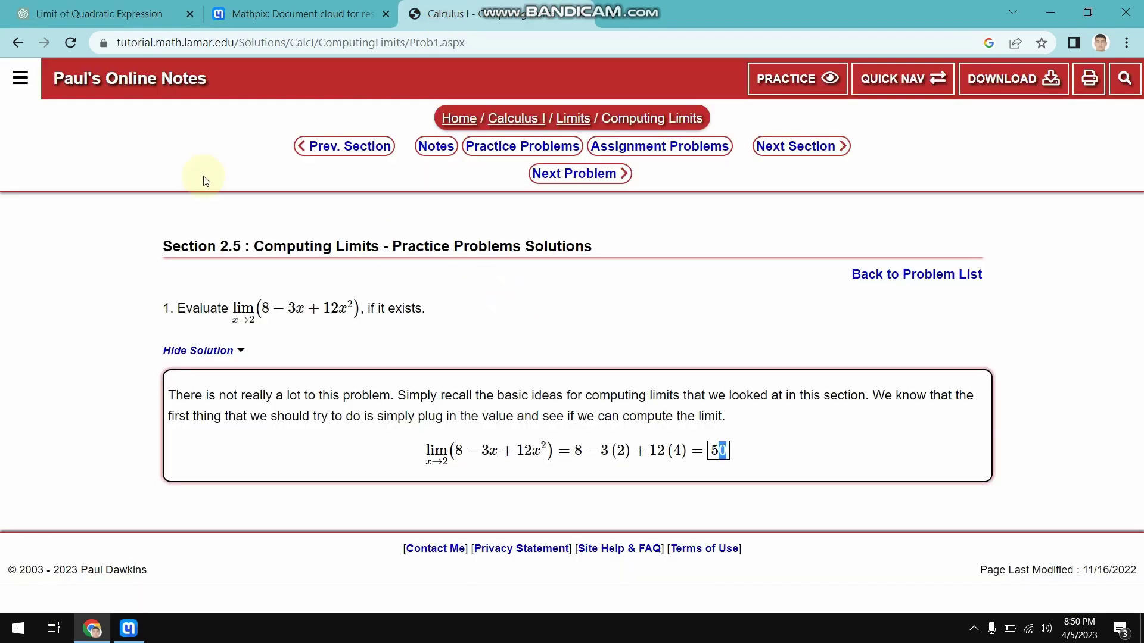
click(17, 42)
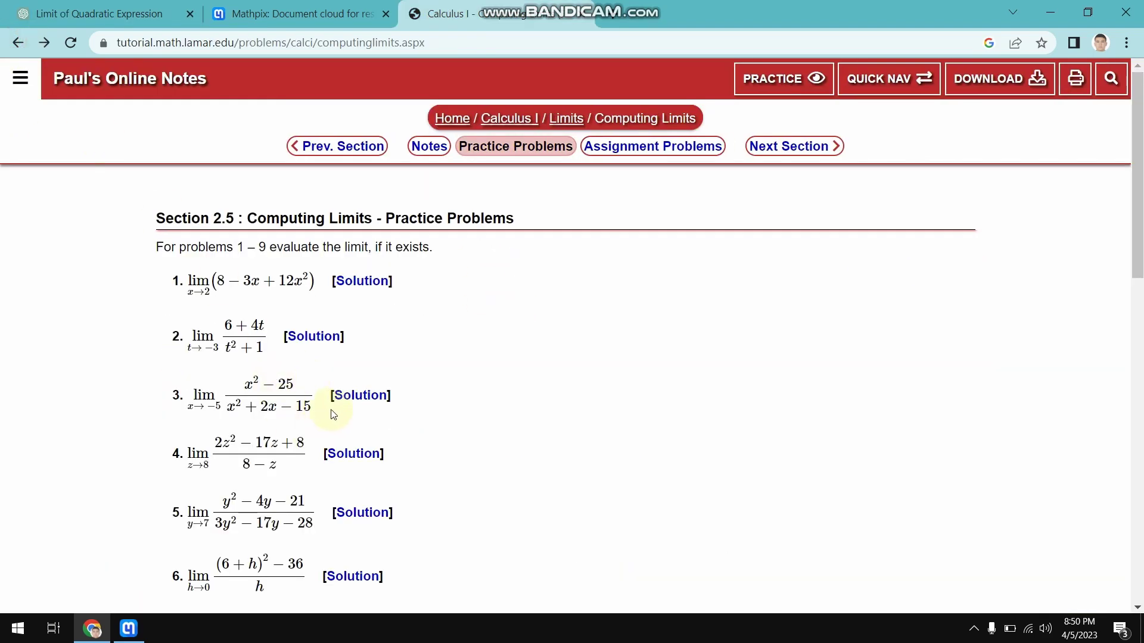
Scroll down to practice problems 3–10 and open the Mathpix Snipping Tool window over the page
scroll(333, 408, down, 10)
scroll(363, 411, down, 5)
scroll(363, 411, up, 7)
scroll(364, 411, down, 7)
scroll(362, 409, up, 7)
scroll(364, 411, up, 4)
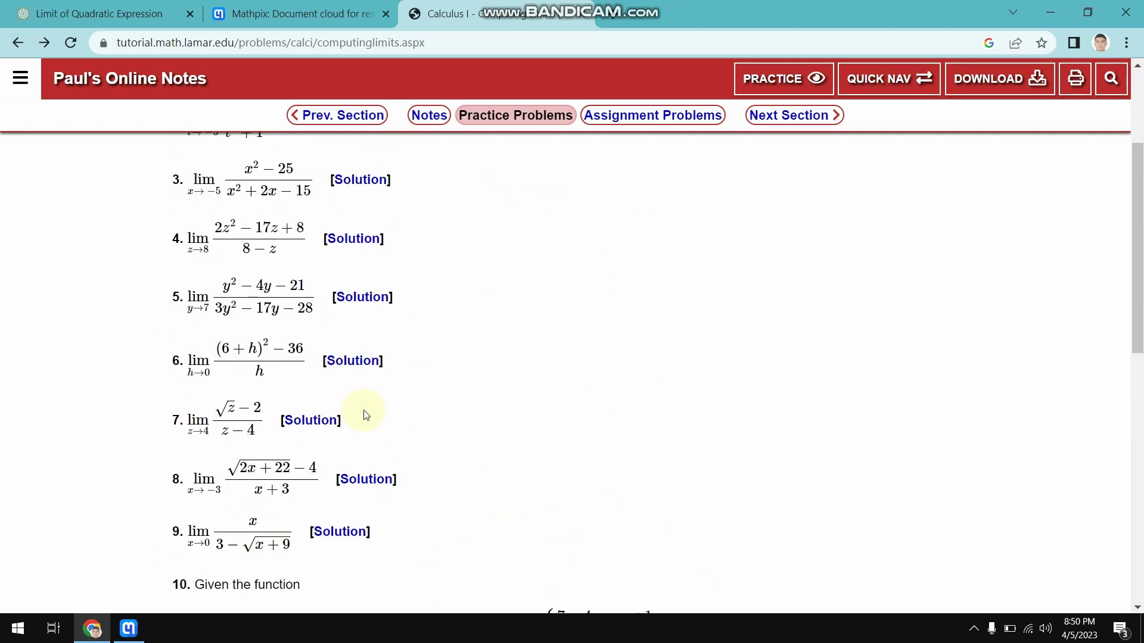
scroll(317, 439, up, 2)
scroll(320, 441, down, 2)
click(973, 628)
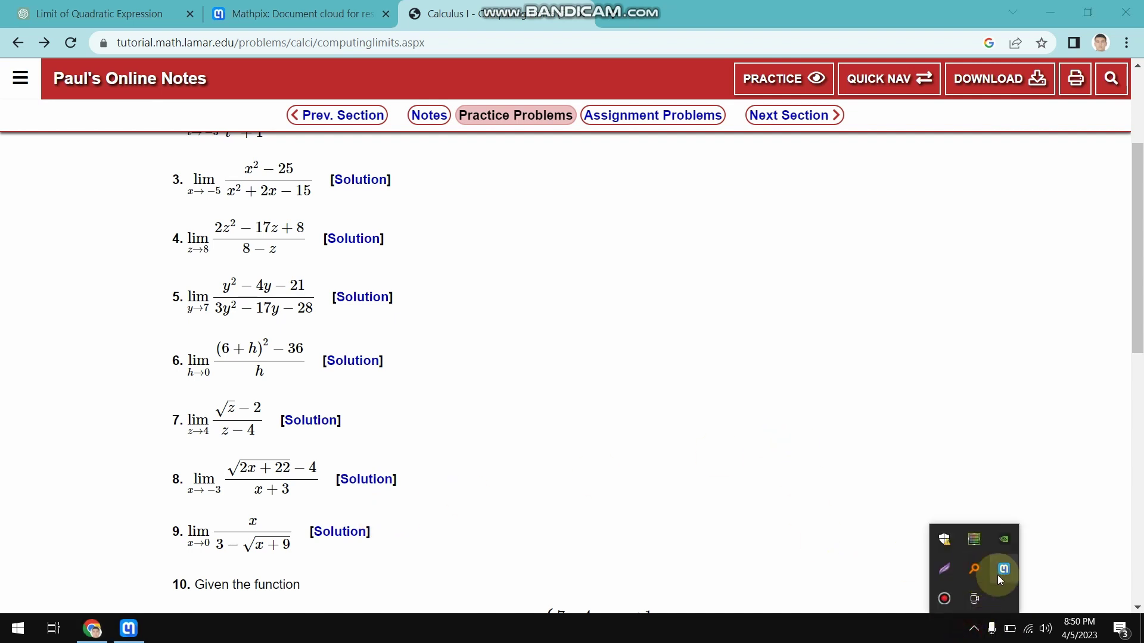
click(1003, 569)
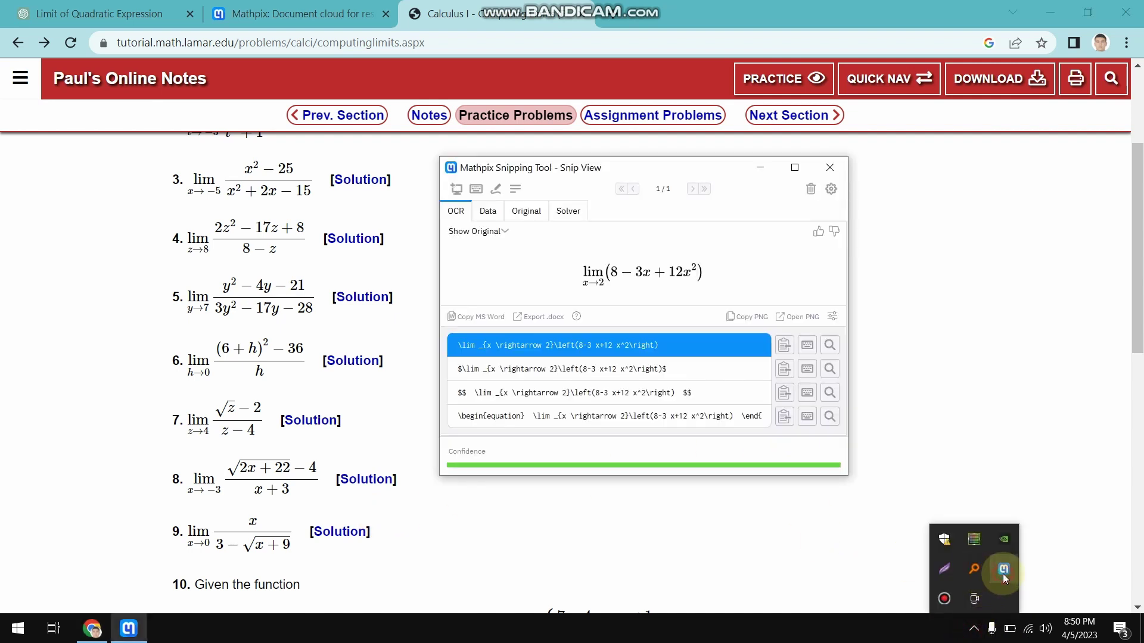
Snip problem 7's limit (√z − 2)/(z − 4), copy its LaTeX, and return to ChatGPT
click(454, 192)
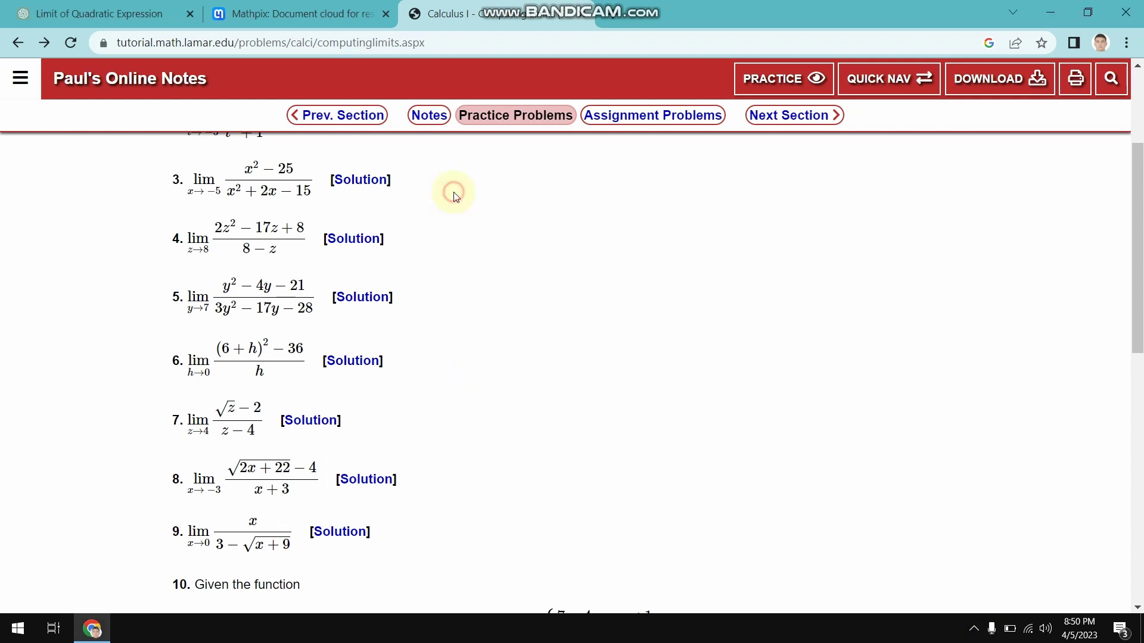
drag(186, 396, 272, 442)
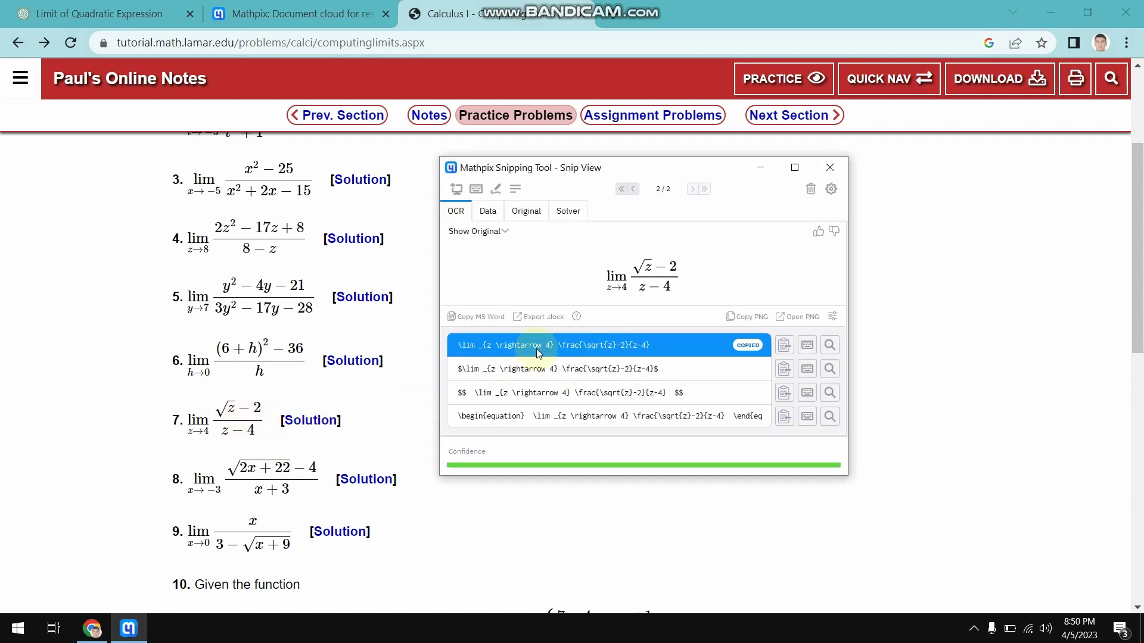
click(783, 346)
click(71, 14)
Paste and send problem 7's LaTeX limit to ChatGPT and highlight its answer 1/4
click(518, 573)
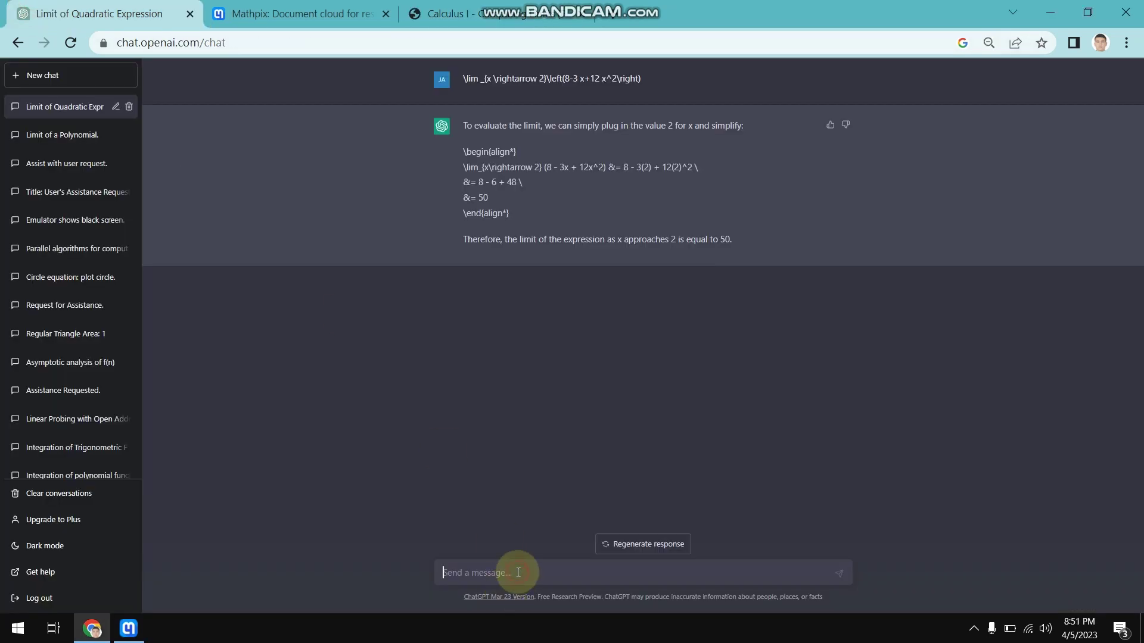
key(ctrl+v)
key(Return)
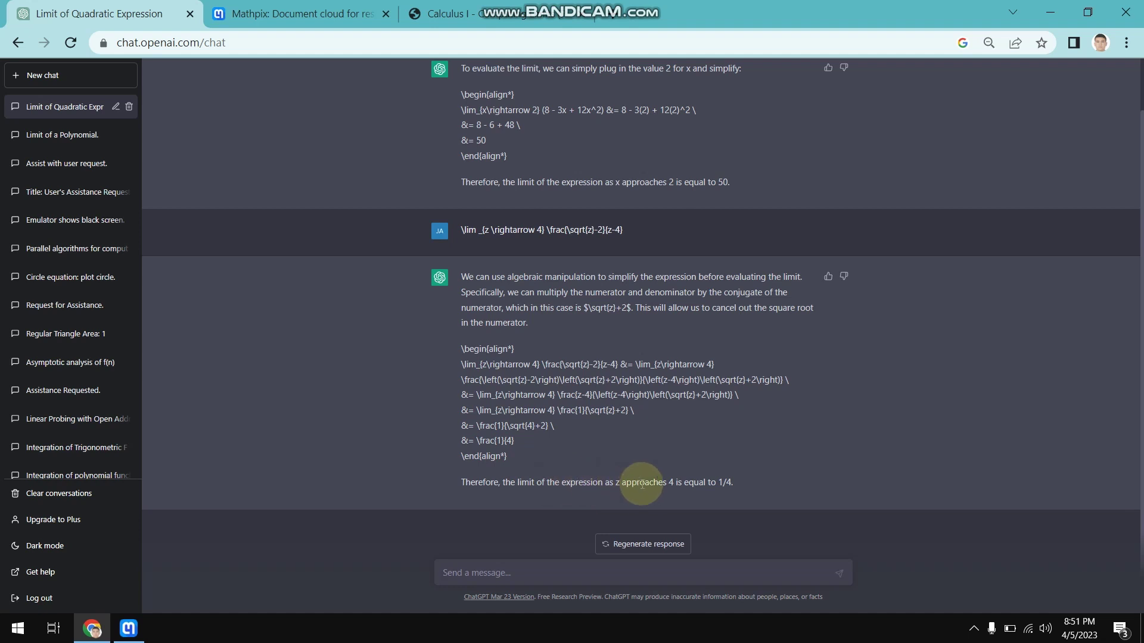
drag(717, 481, 752, 476)
click(724, 481)
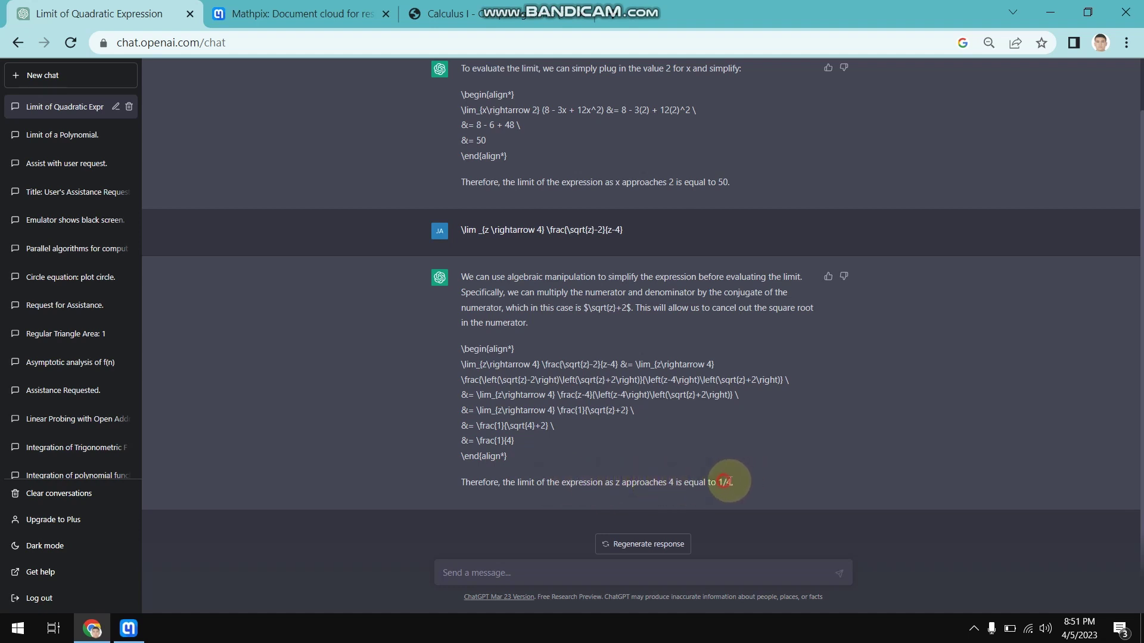
Reveal the worked solution for problem 7 on the Paul's Online Notes practice page
click(447, 13)
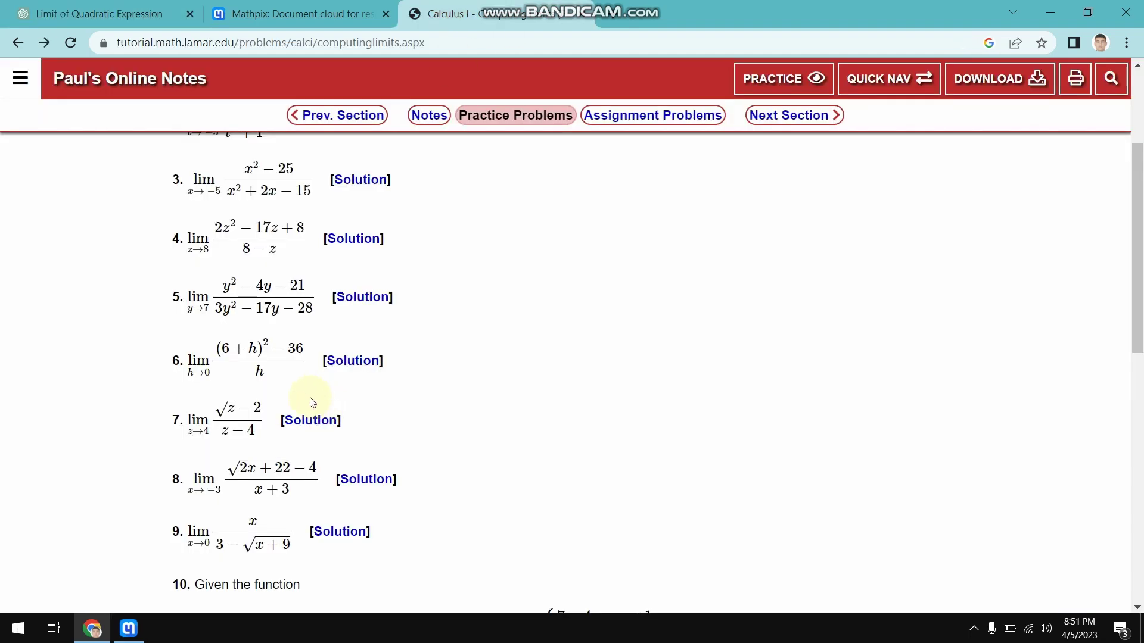
click(321, 420)
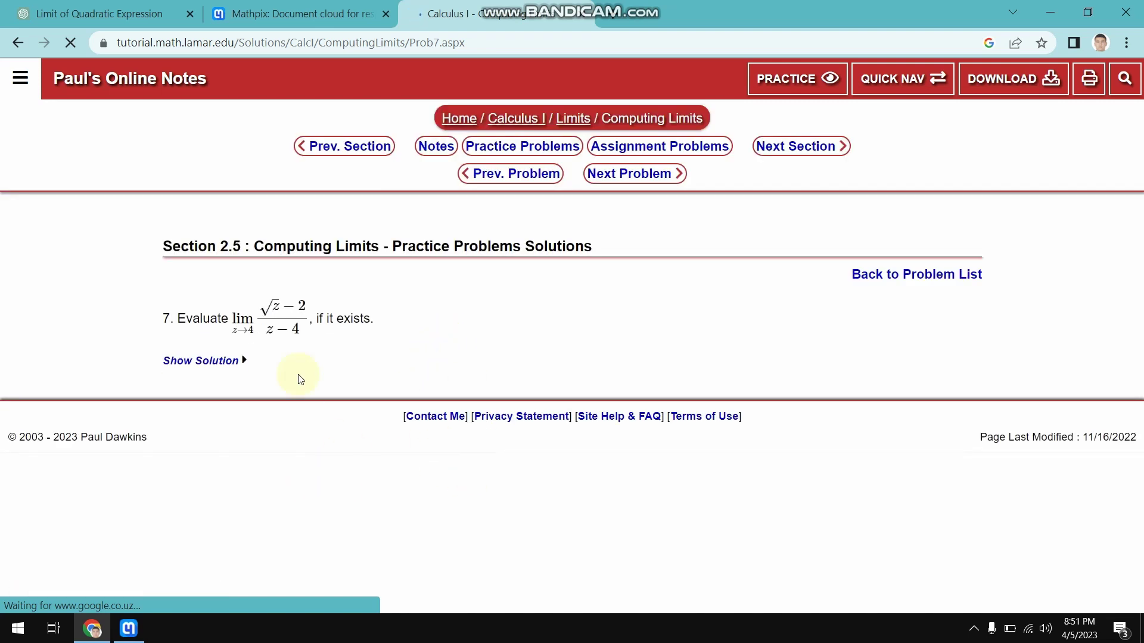
click(210, 360)
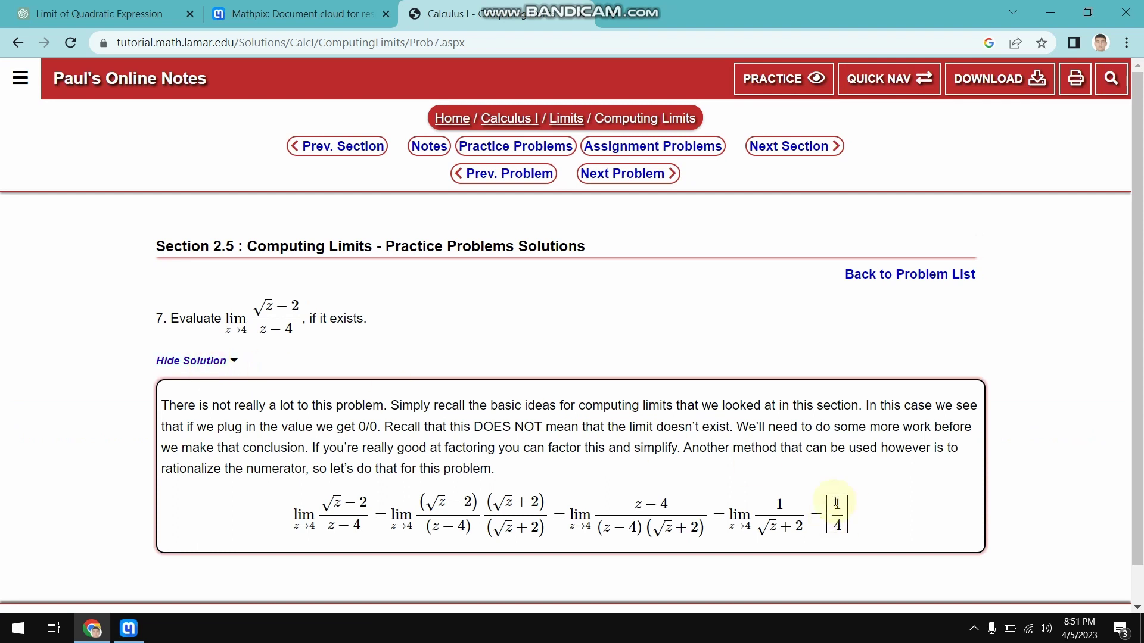
Highlight the solution's boxed answer 1/4, then go back to the ChatGPT chat to compare
drag(812, 485, 863, 512)
click(876, 518)
click(867, 524)
triple_click(845, 525)
click(84, 13)
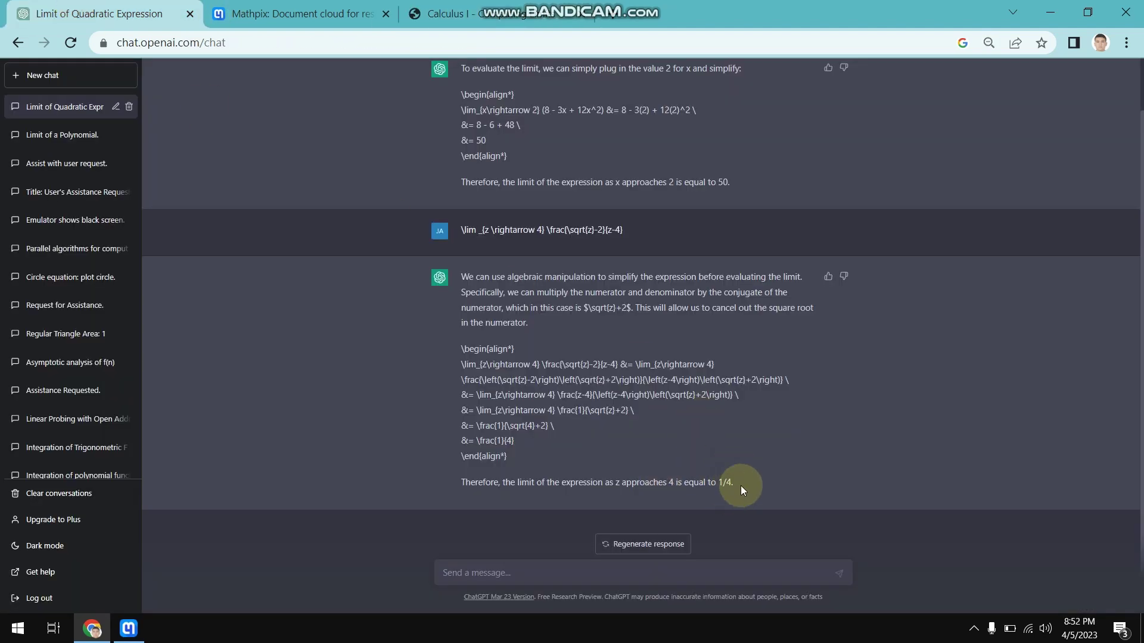
drag(717, 483, 758, 489)
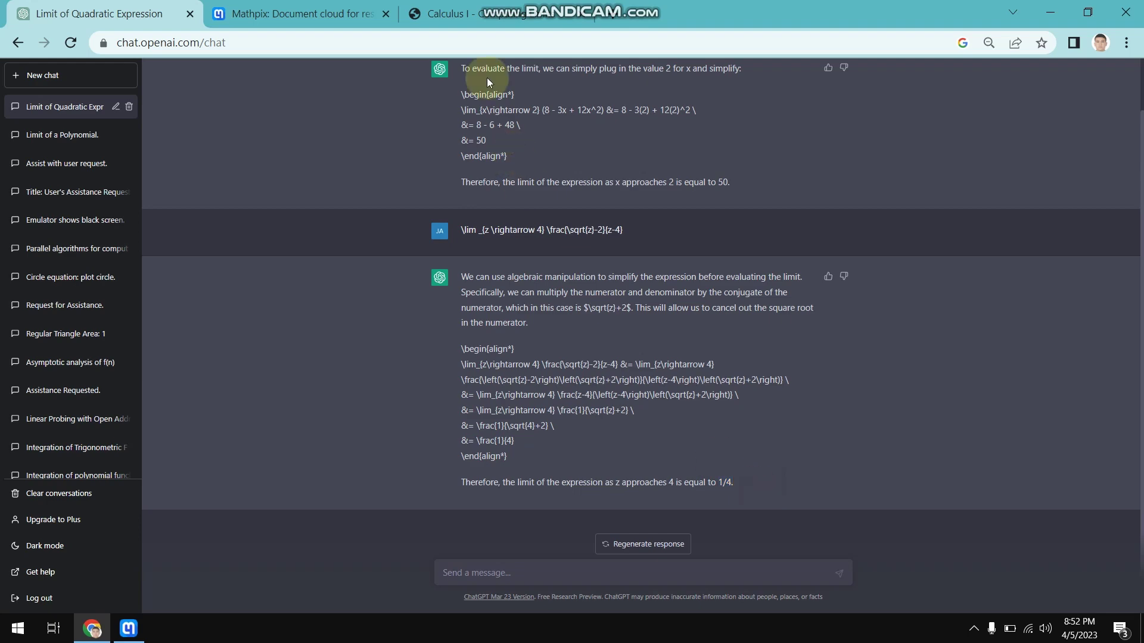
click(444, 13)
click(894, 522)
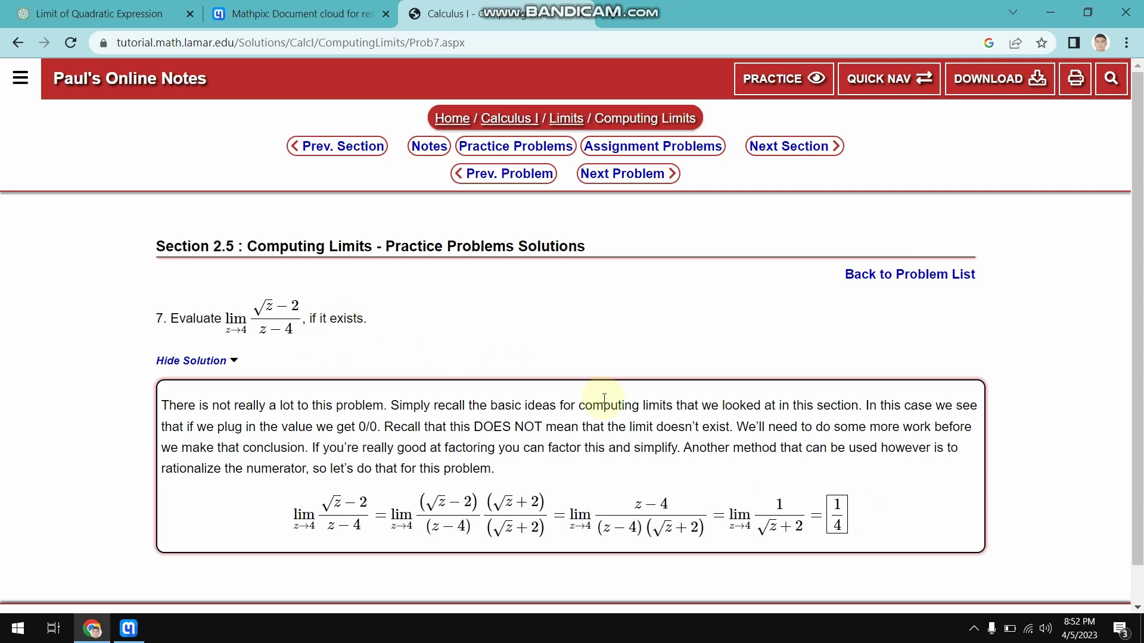
click(88, 5)
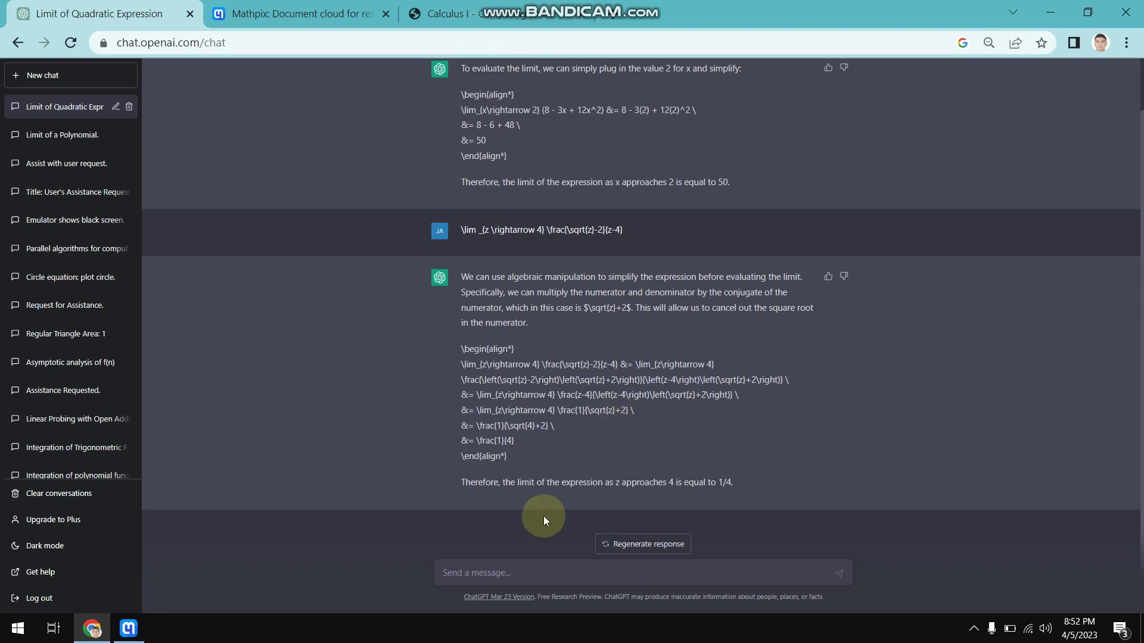
scroll(570, 514, up, 1)
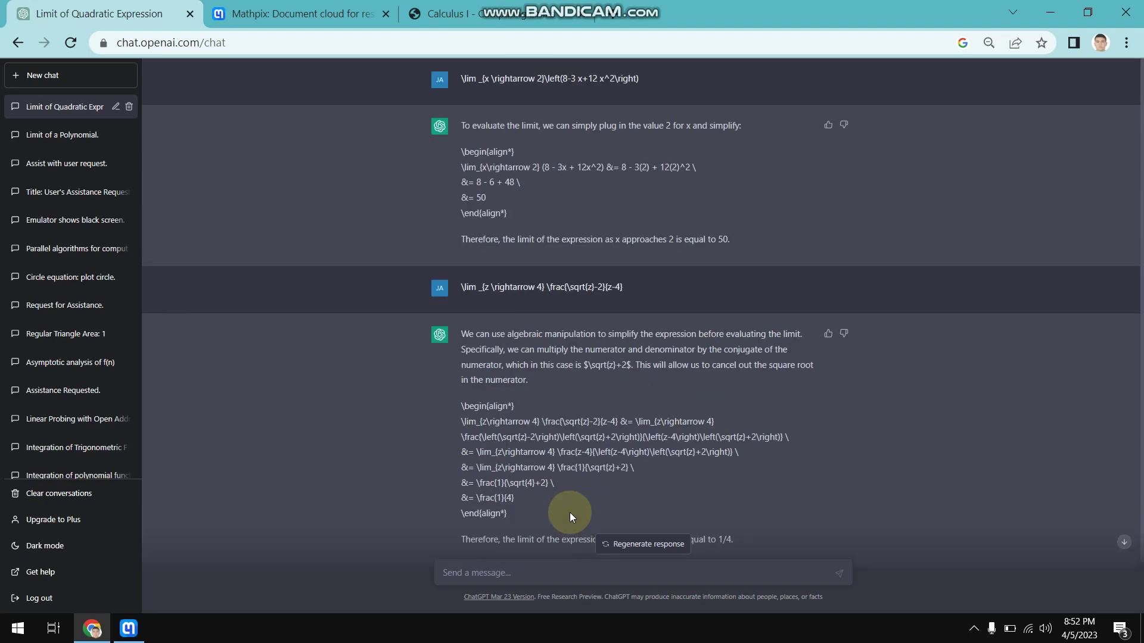
scroll(643, 488, down, 1)
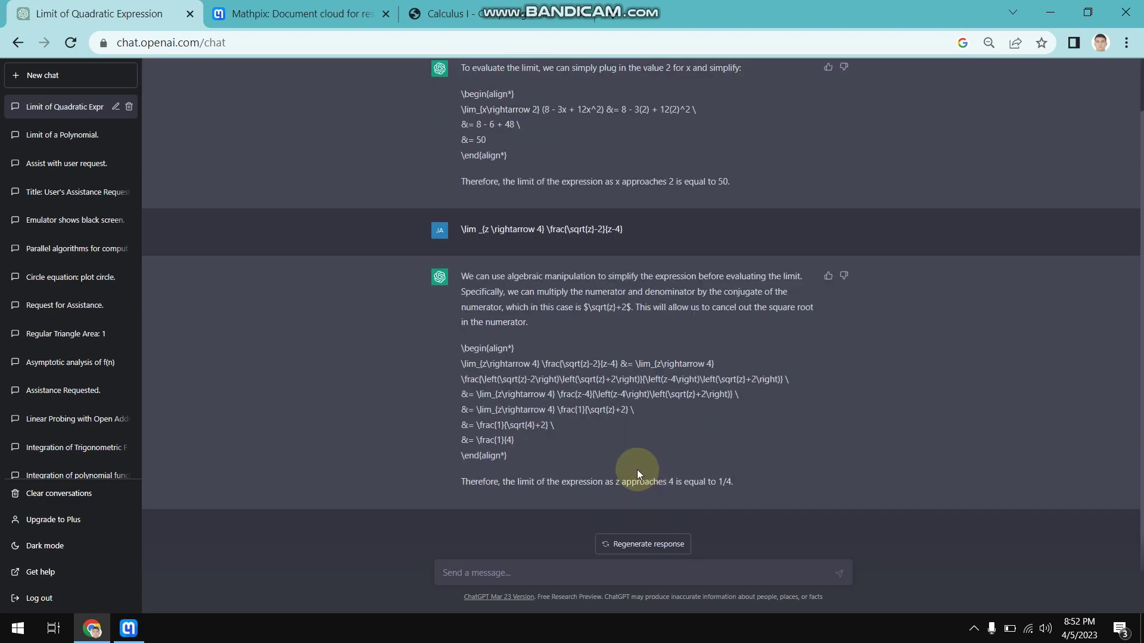